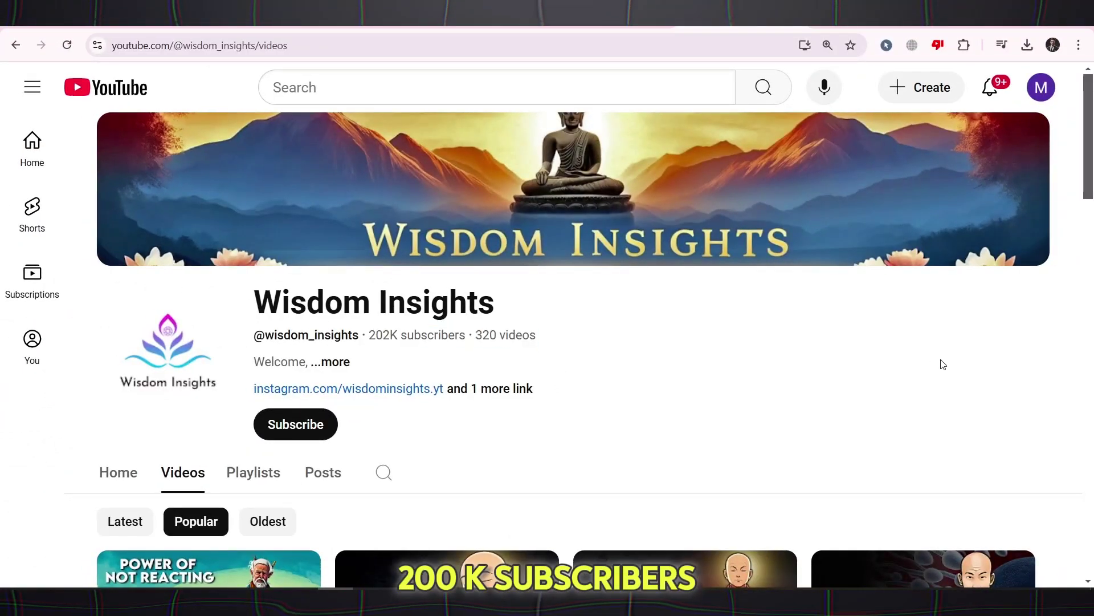
Highlight the channel's 589 videos count while scrolling the page.
scroll(944, 364, down, 5)
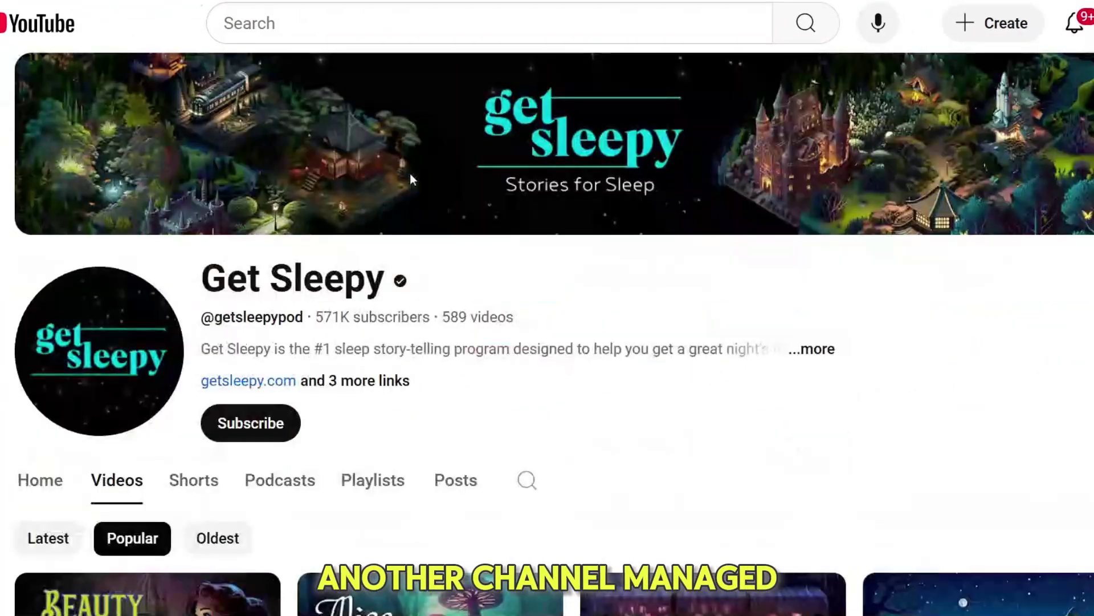
drag(515, 318, 441, 319)
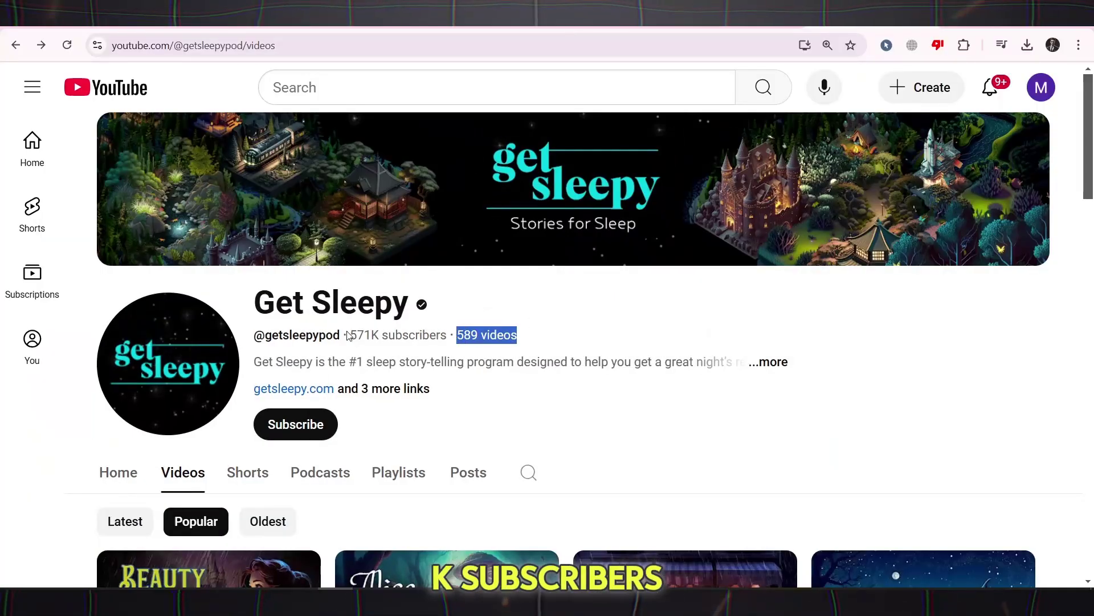
scroll(509, 342, down, 5)
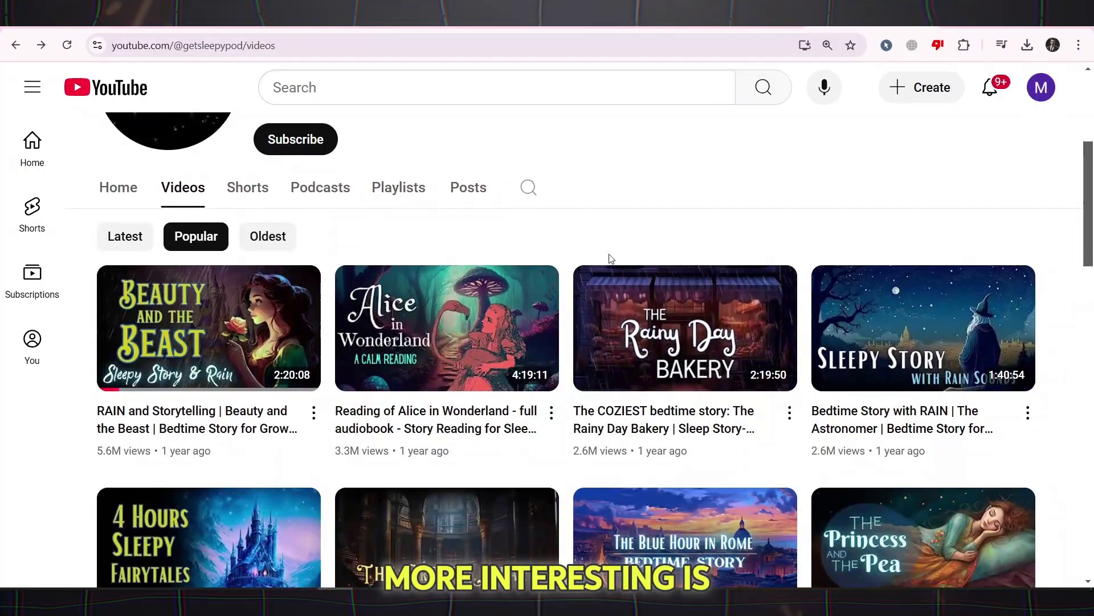
scroll(611, 259, down, 1)
mouse_move(221, 272)
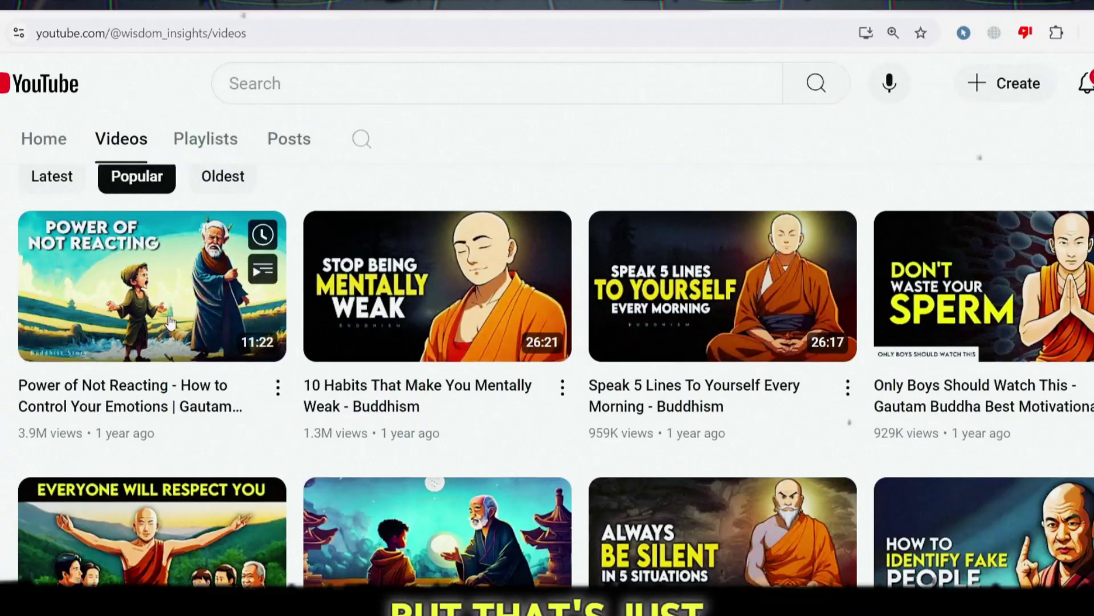
mouse_move(738, 337)
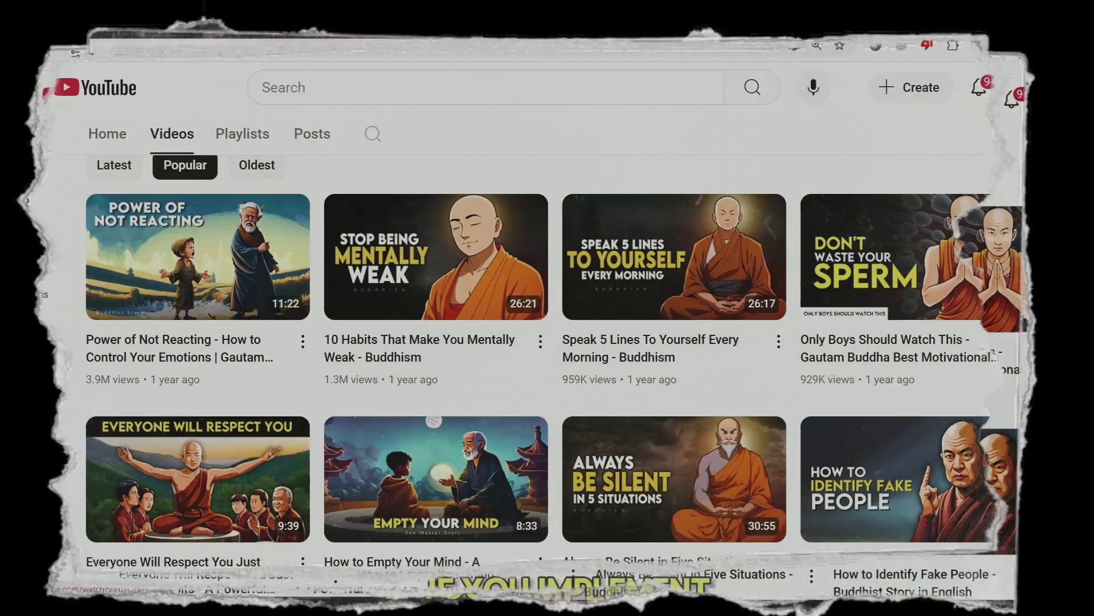
Scroll further down the page to the MagicLight login link.
scroll(547, 342, down, 4)
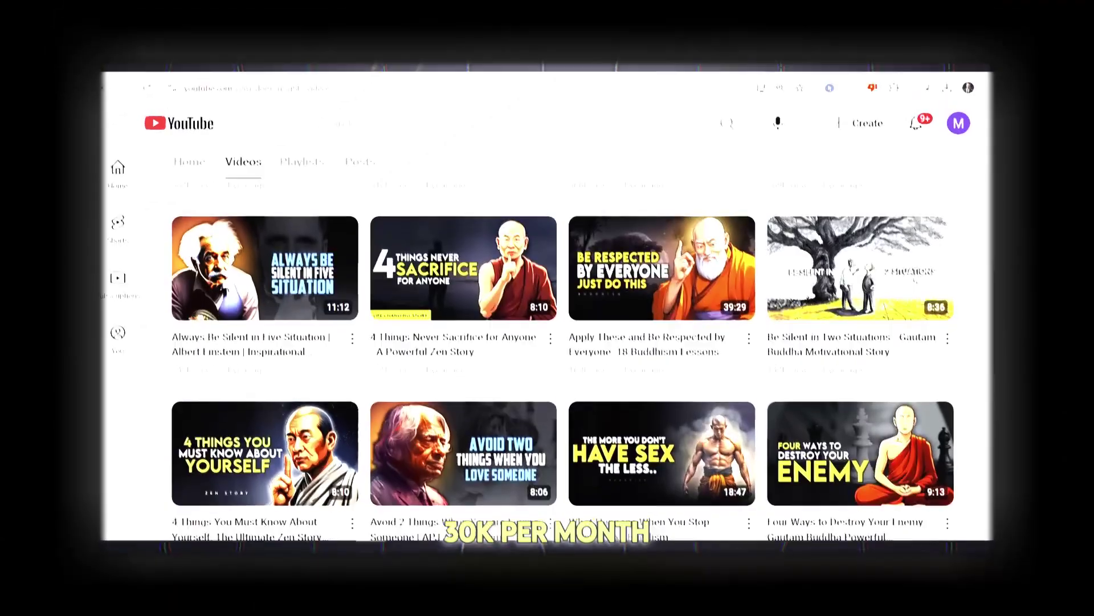
scroll(547, 342, down, 5)
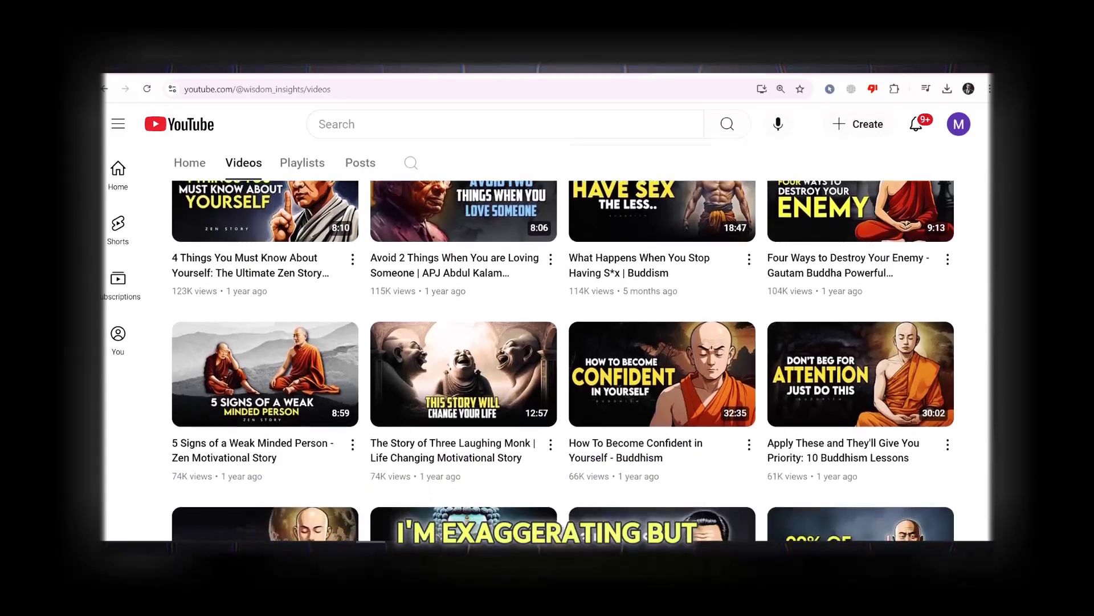
scroll(548, 342, down, 5)
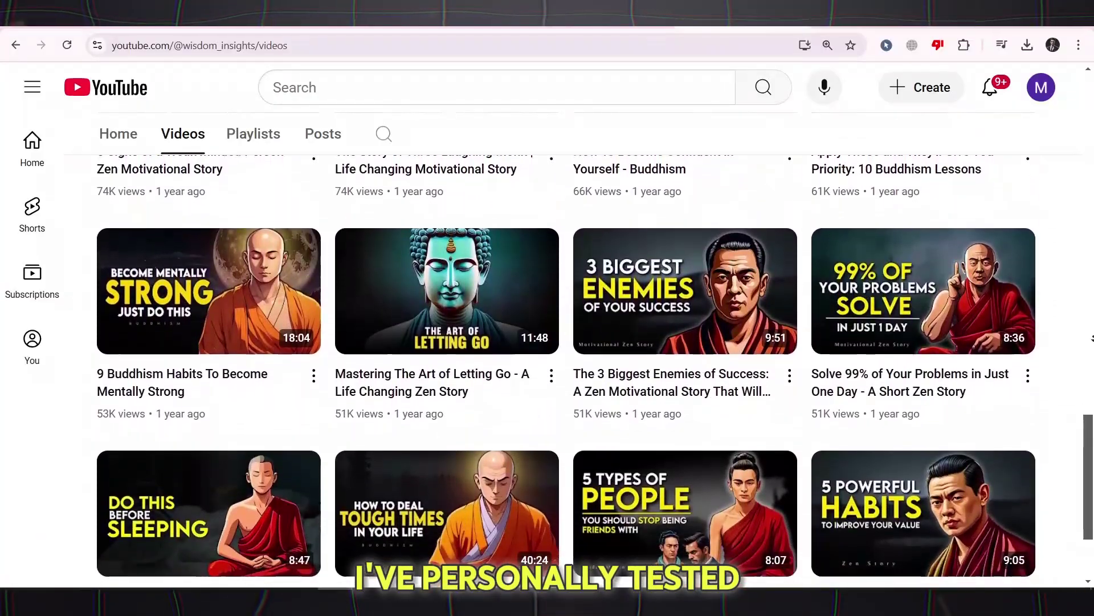
scroll(1092, 338, down, 2)
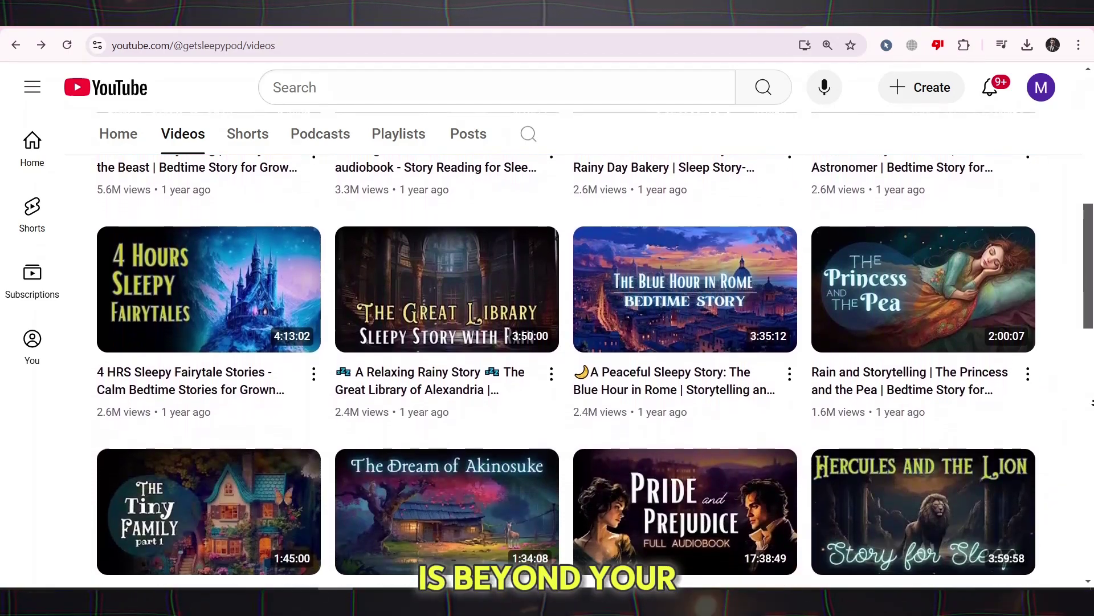
scroll(566, 370, down, 6)
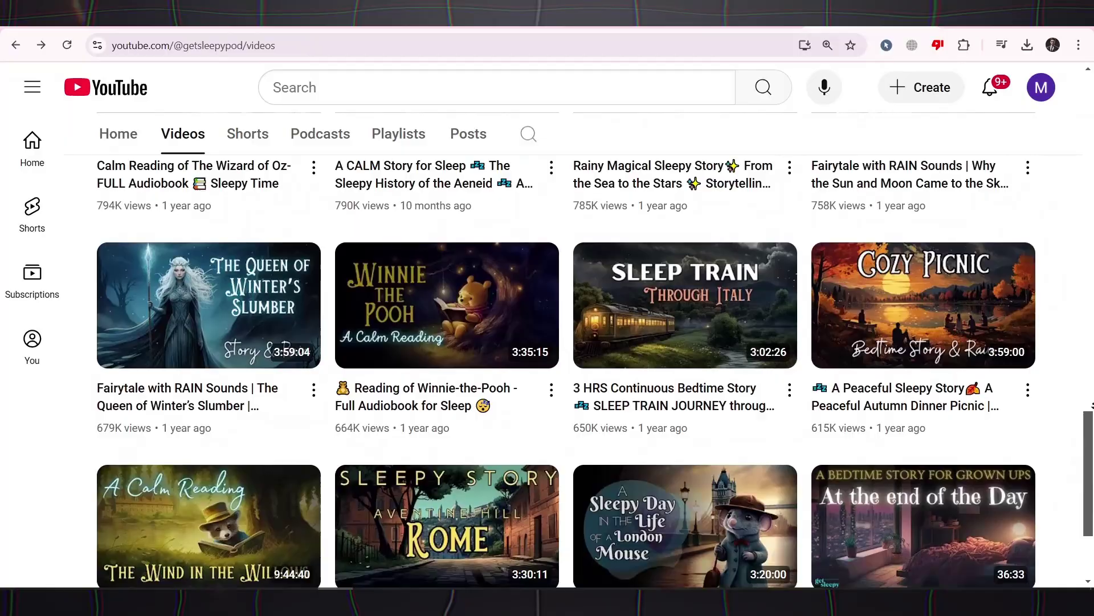
scroll(566, 371, down, 4)
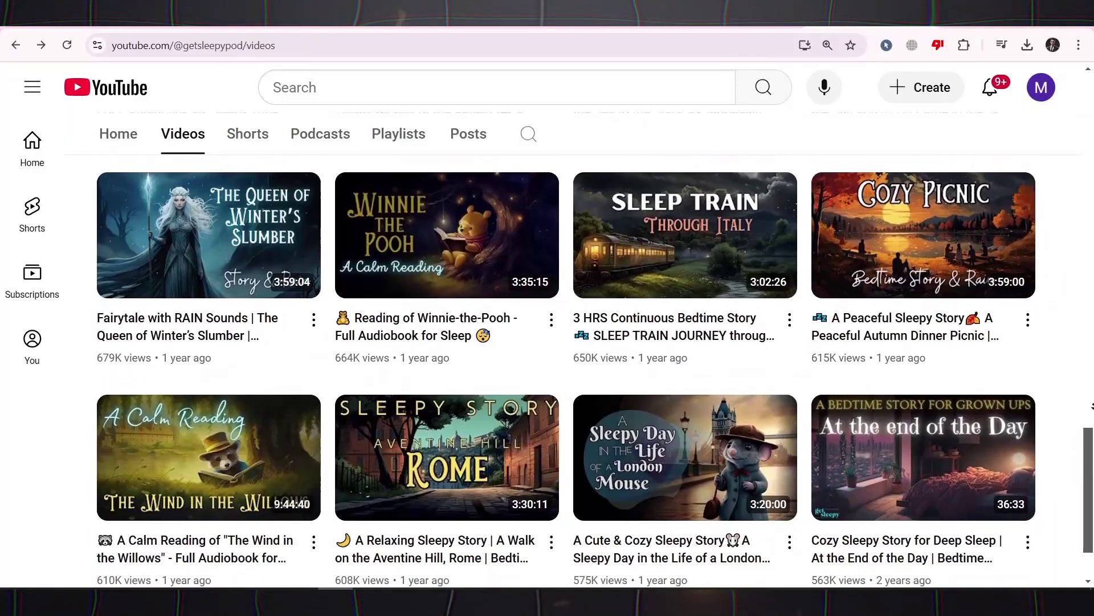
scroll(566, 371, down, 5)
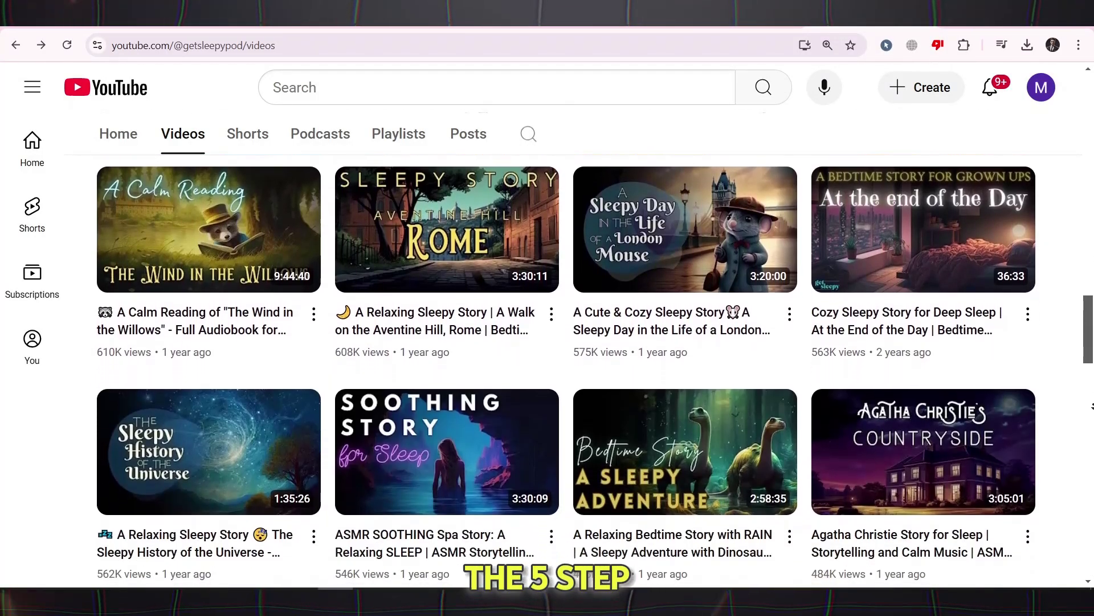
scroll(566, 370, down, 3)
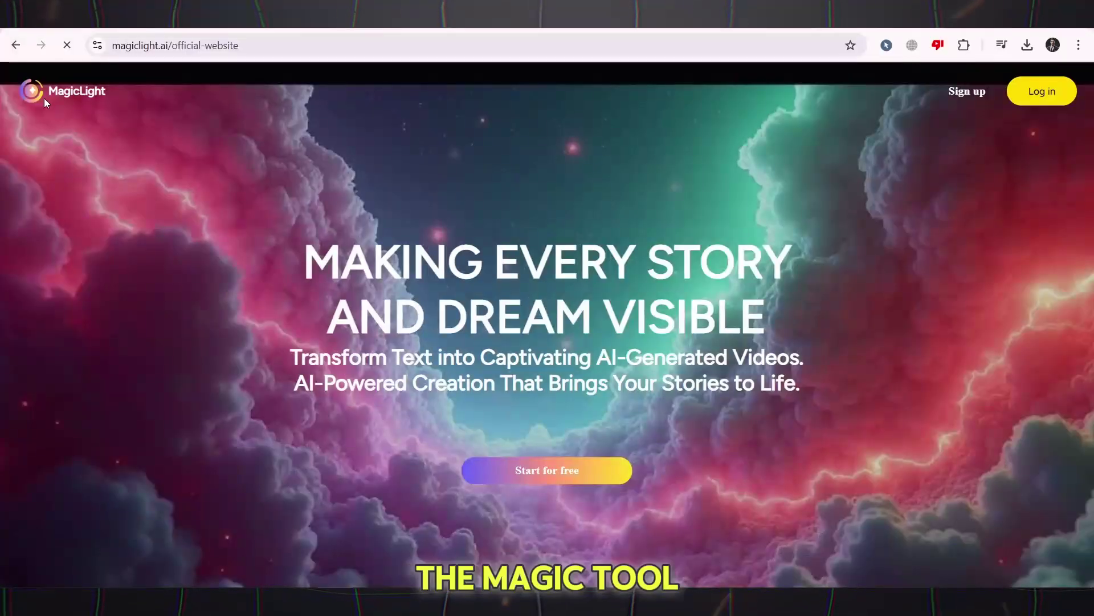
Open the MagicLight login page, visit Sign Up, then return to the login options.
click(542, 472)
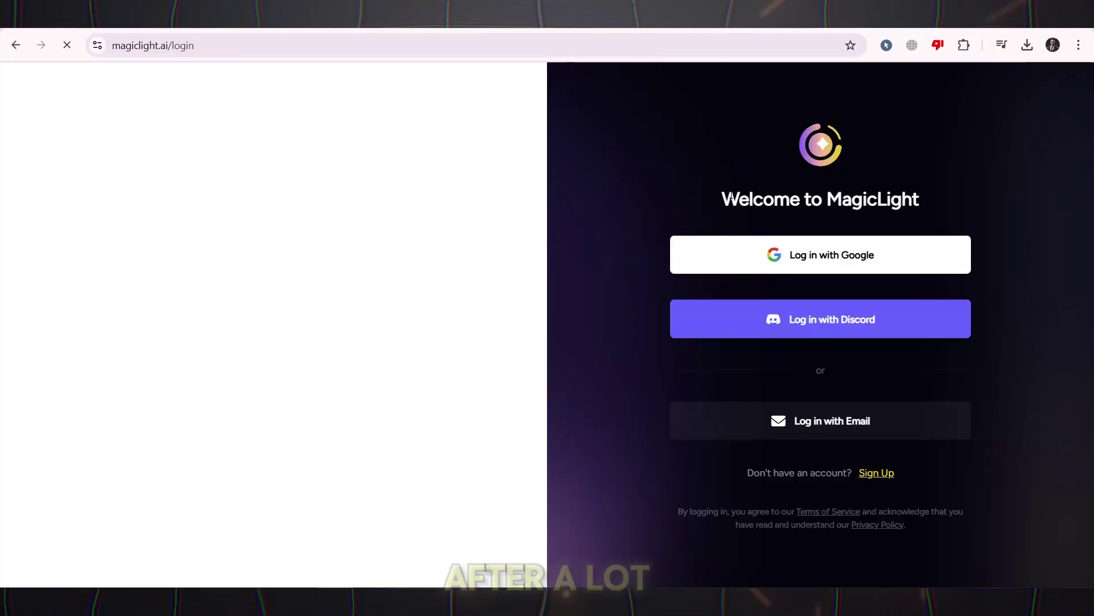
drag(723, 195, 956, 195)
click(956, 195)
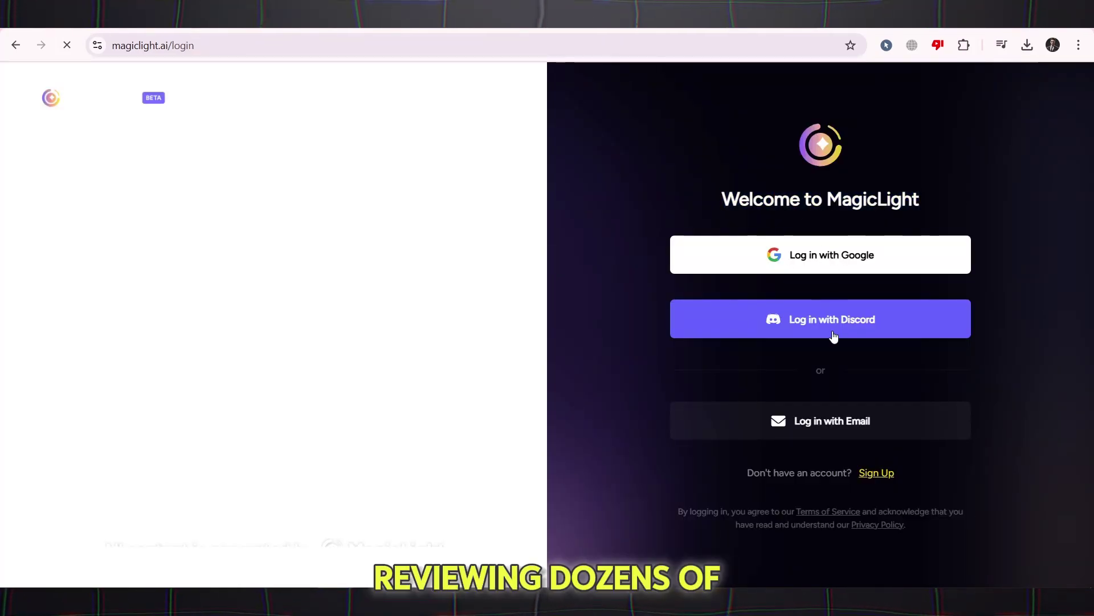
click(882, 474)
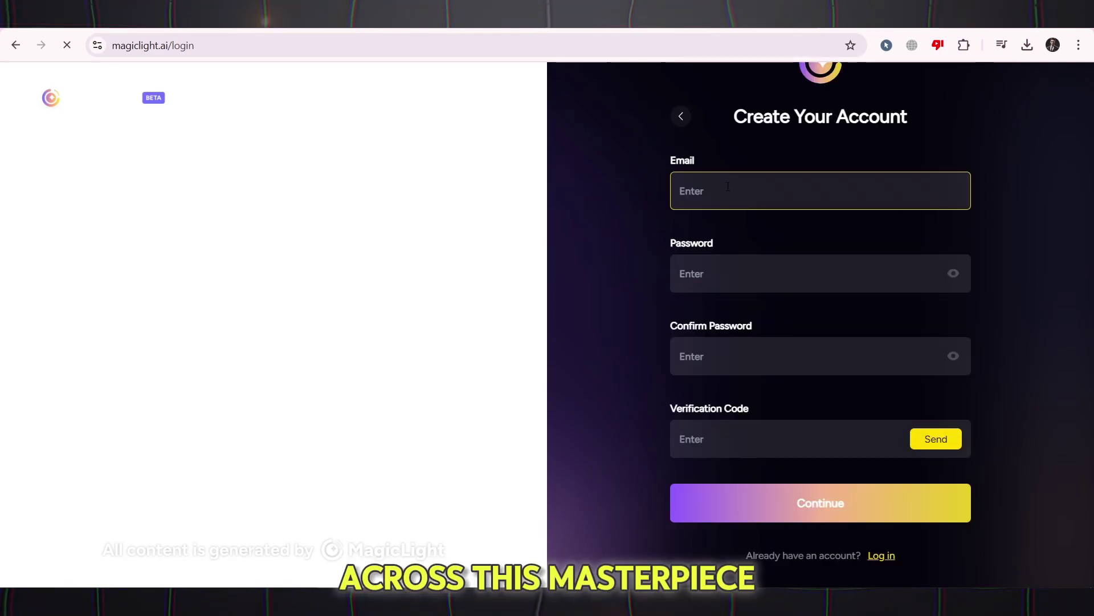
click(681, 116)
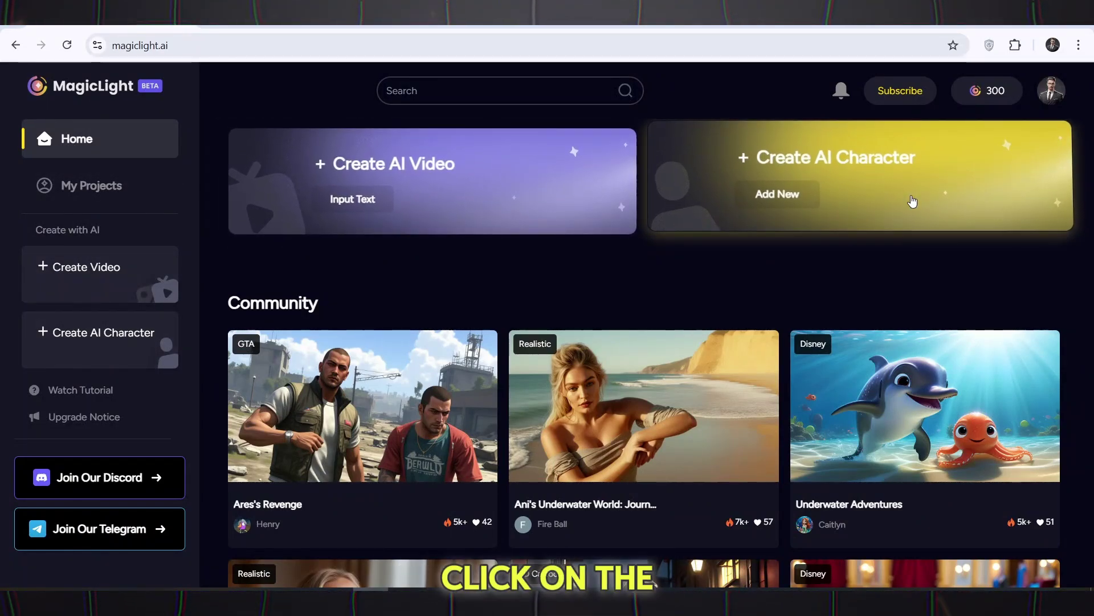
scroll(1090, 305, down, 3)
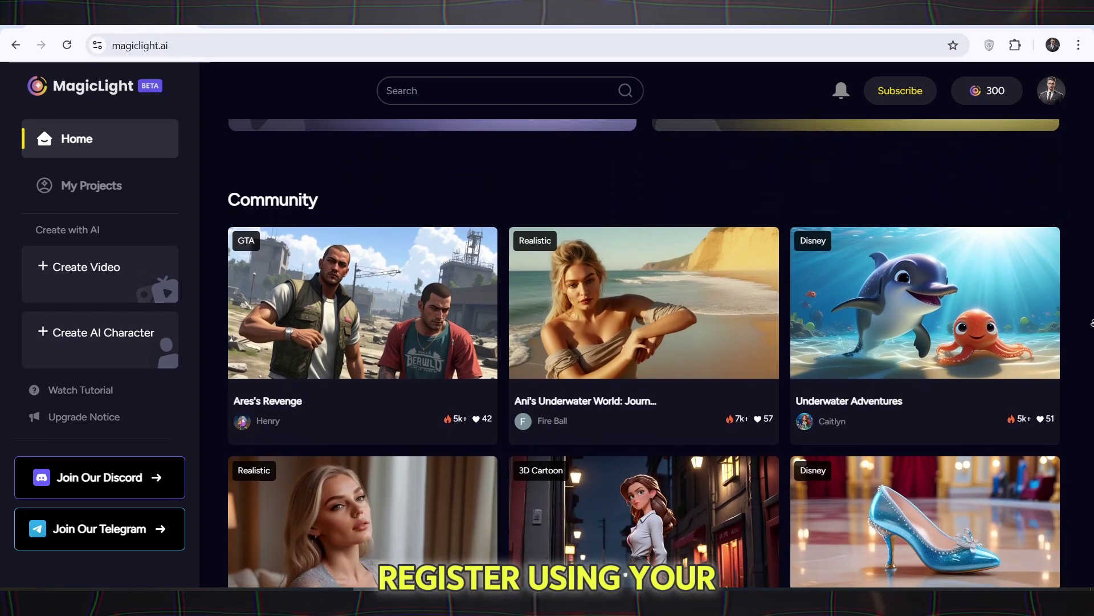
scroll(1091, 326, down, 5)
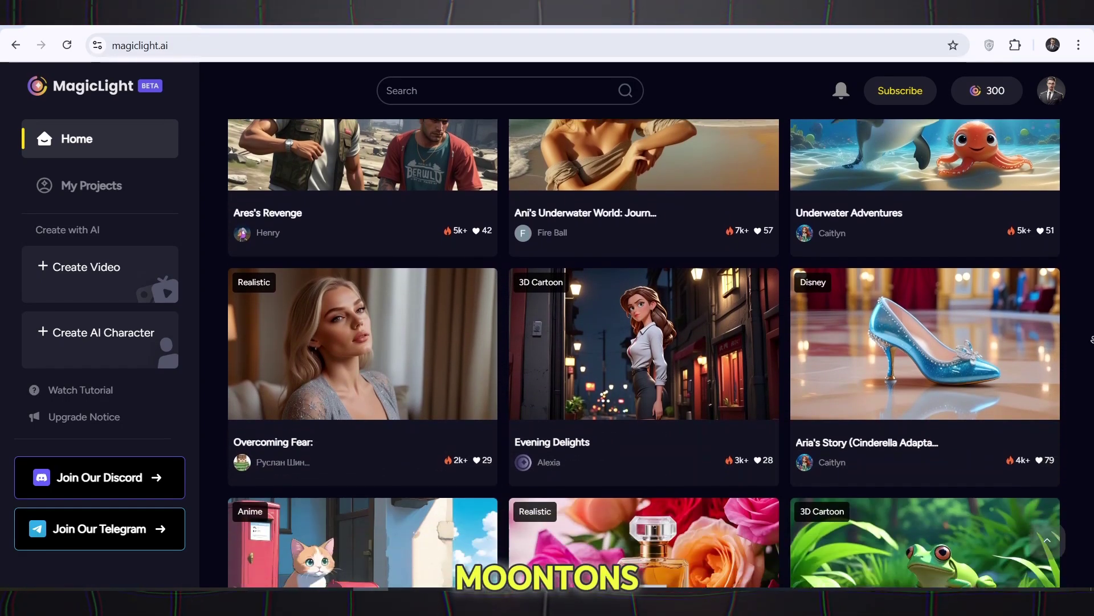
scroll(1092, 332, down, 4)
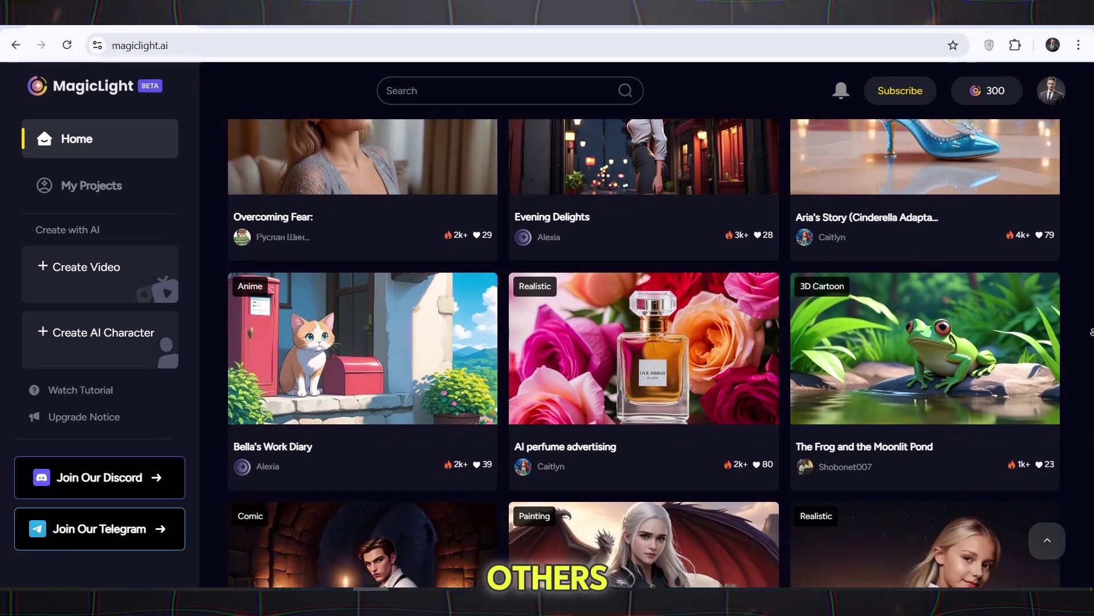
scroll(1092, 337, down, 5)
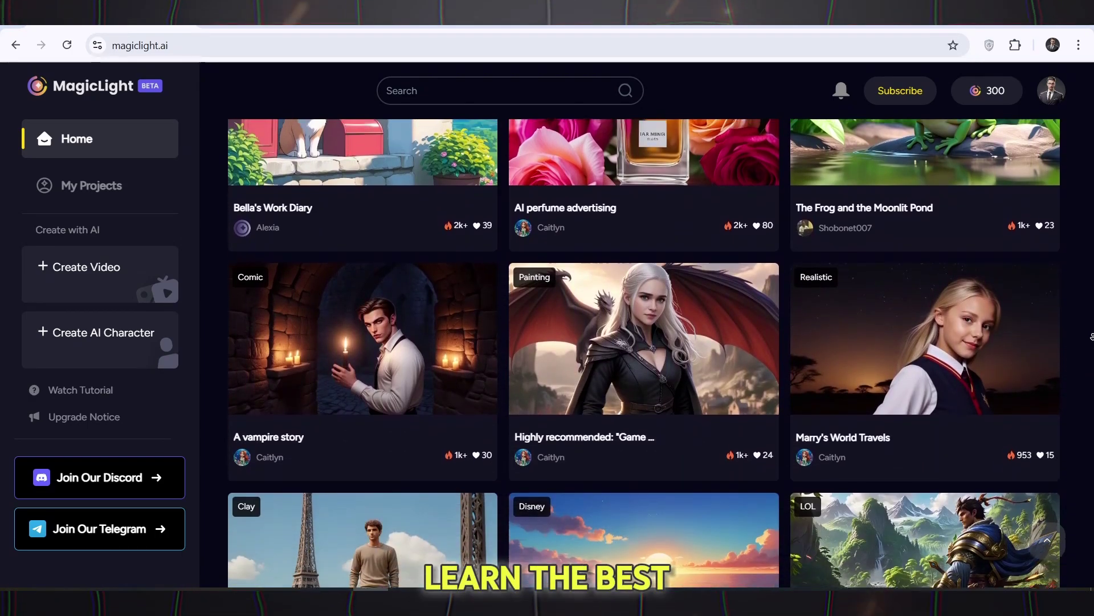
scroll(1091, 334, down, 4)
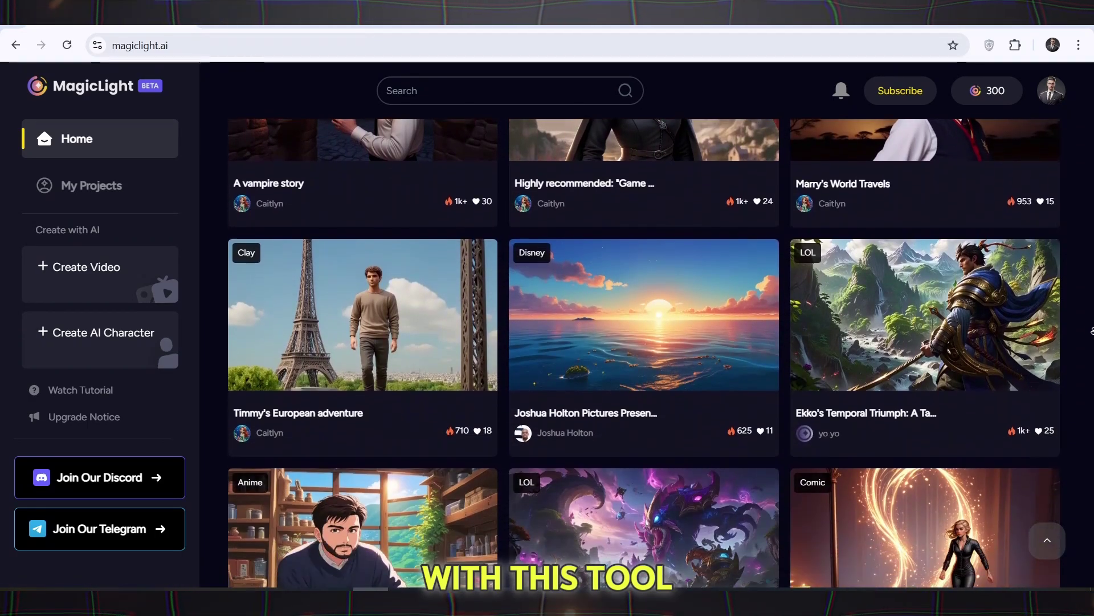
scroll(1092, 330, down, 3)
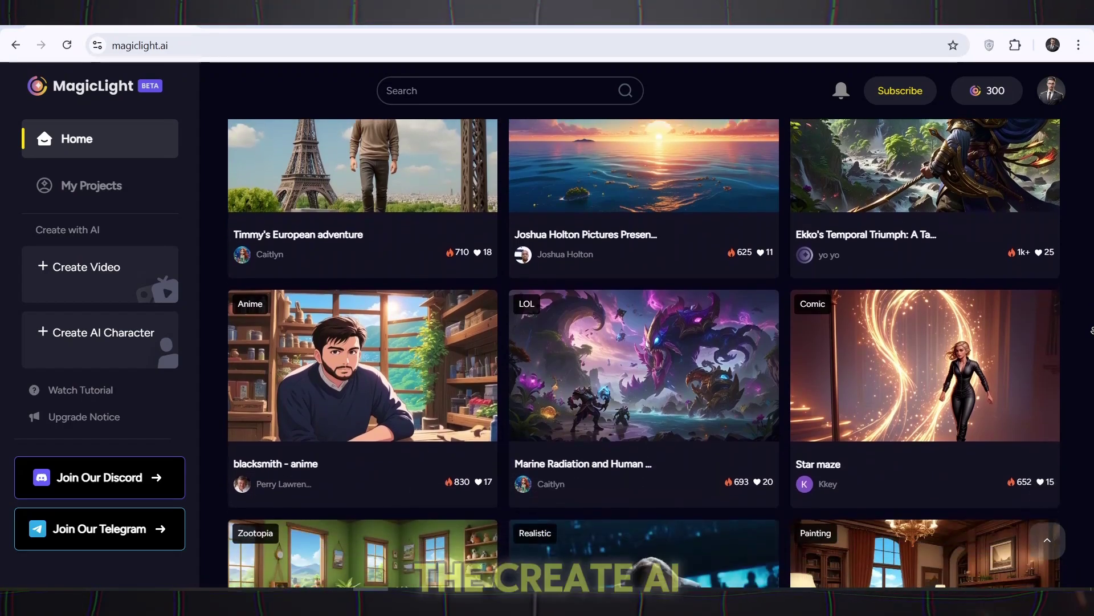
scroll(1092, 330, down, 1)
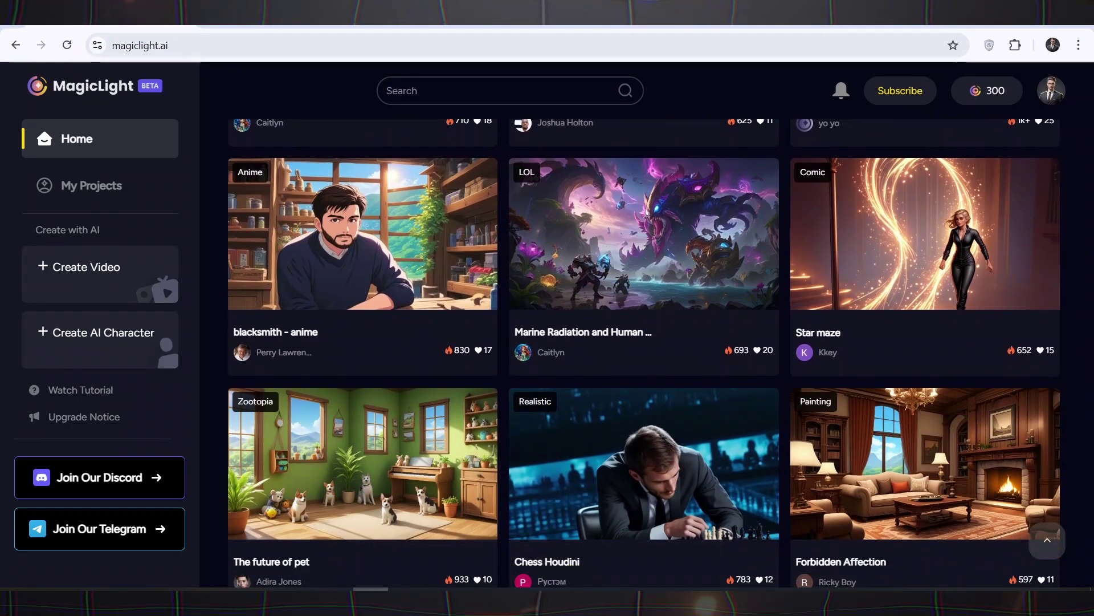
scroll(1081, 420, down, 5)
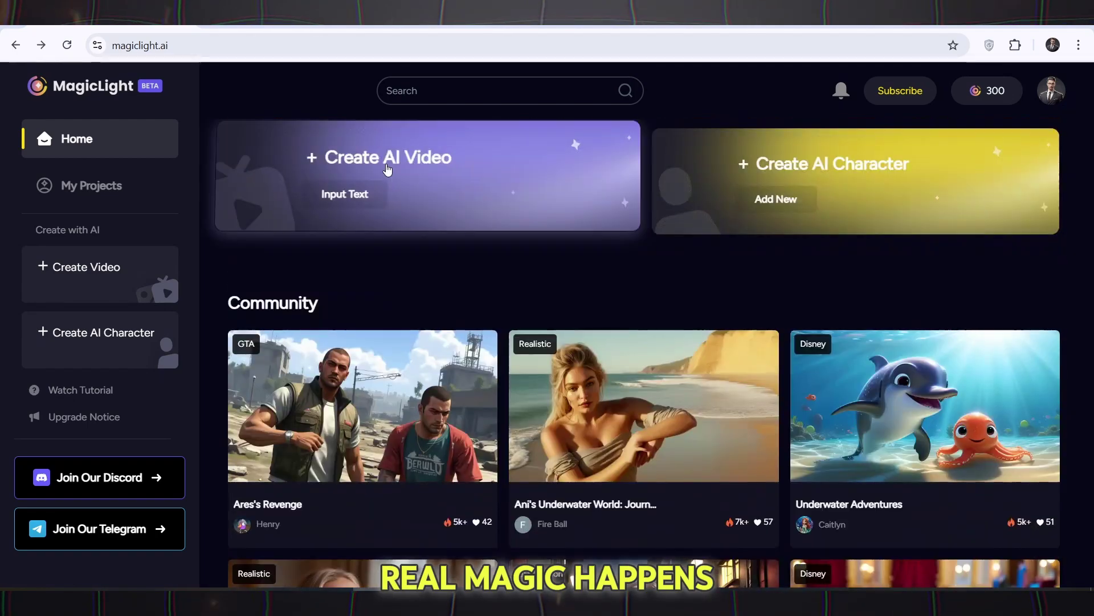
Start a new AI video project with English as the video language.
click(395, 172)
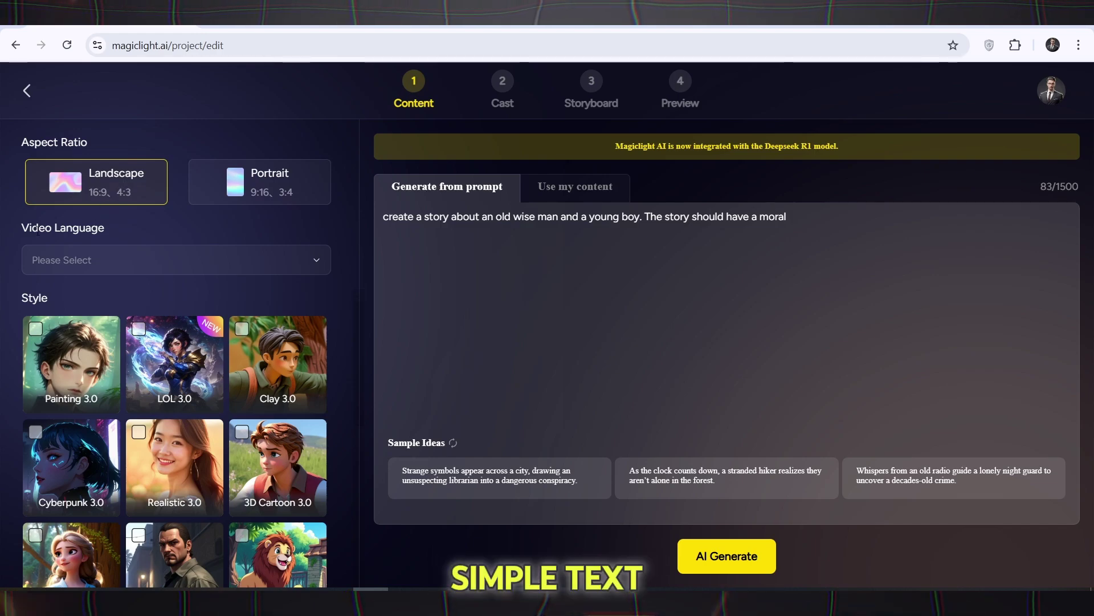
click(142, 266)
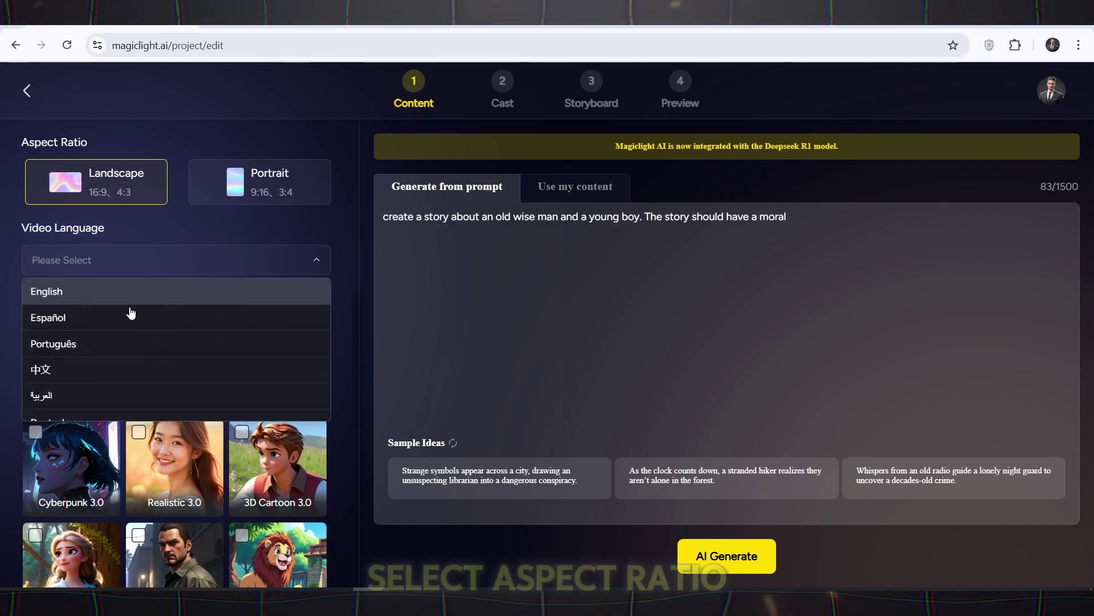
scroll(107, 393, down, 3)
scroll(92, 399, up, 3)
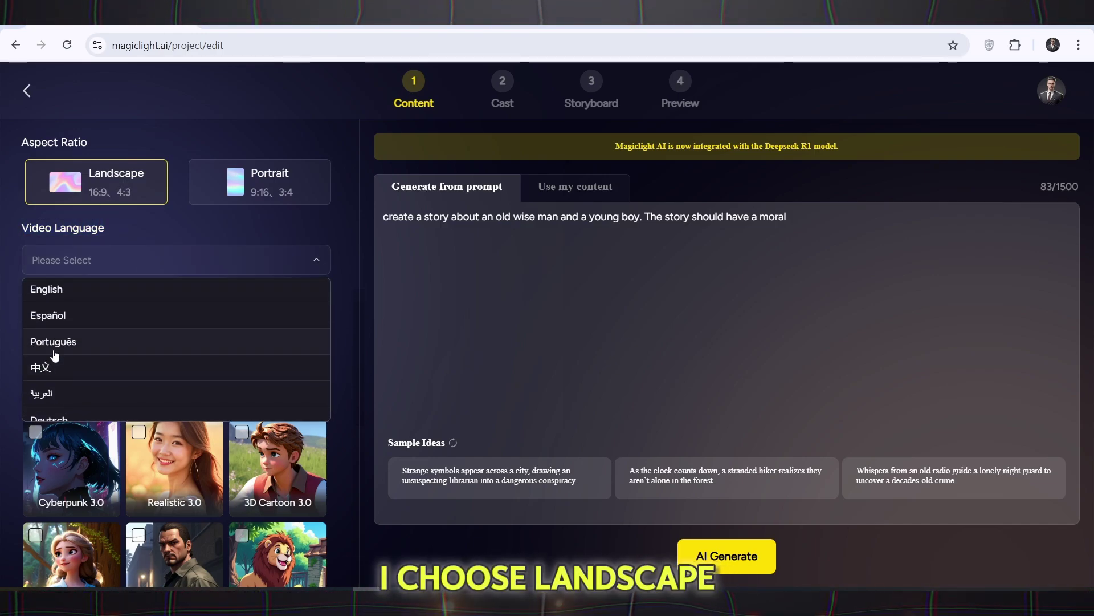
click(74, 291)
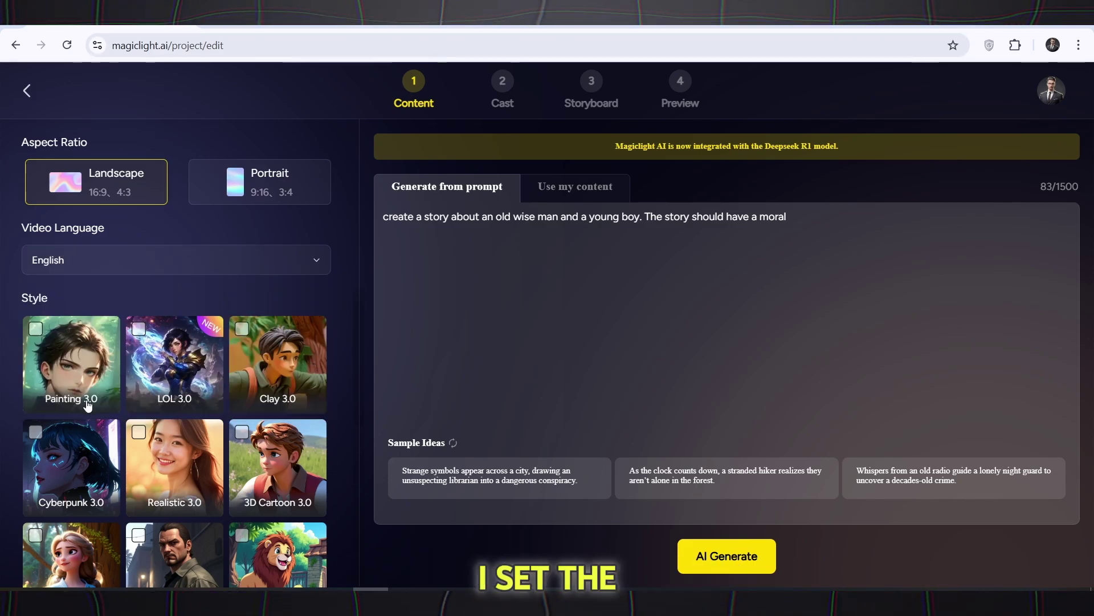
Pick the Disney 3.0 style, generate the story into shots, and continue to Cast.
scroll(110, 513, down, 6)
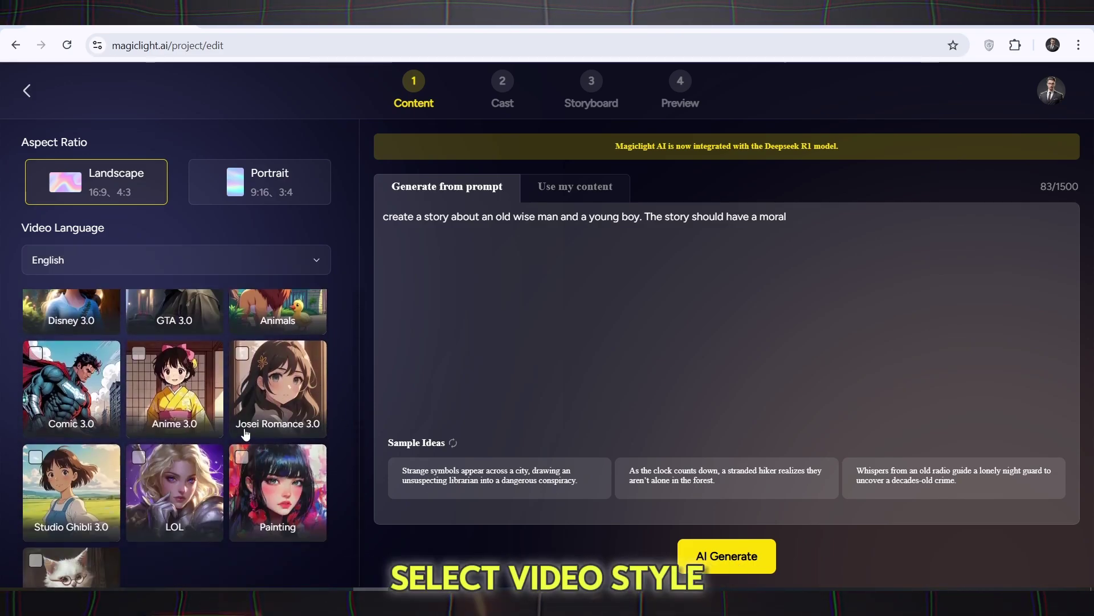
scroll(276, 438, up, 6)
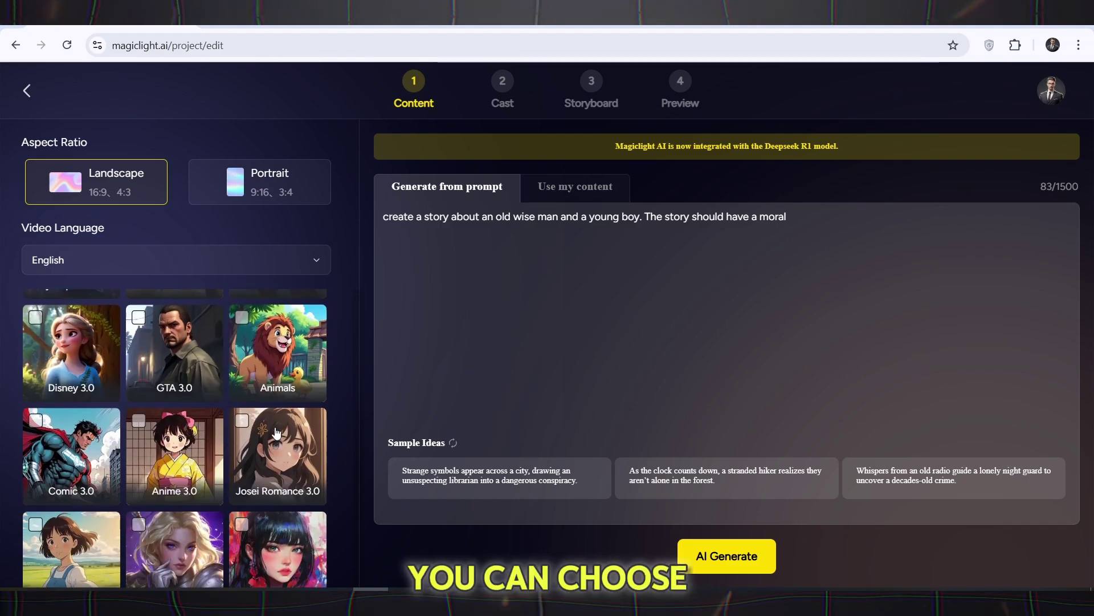
scroll(75, 467, down, 2)
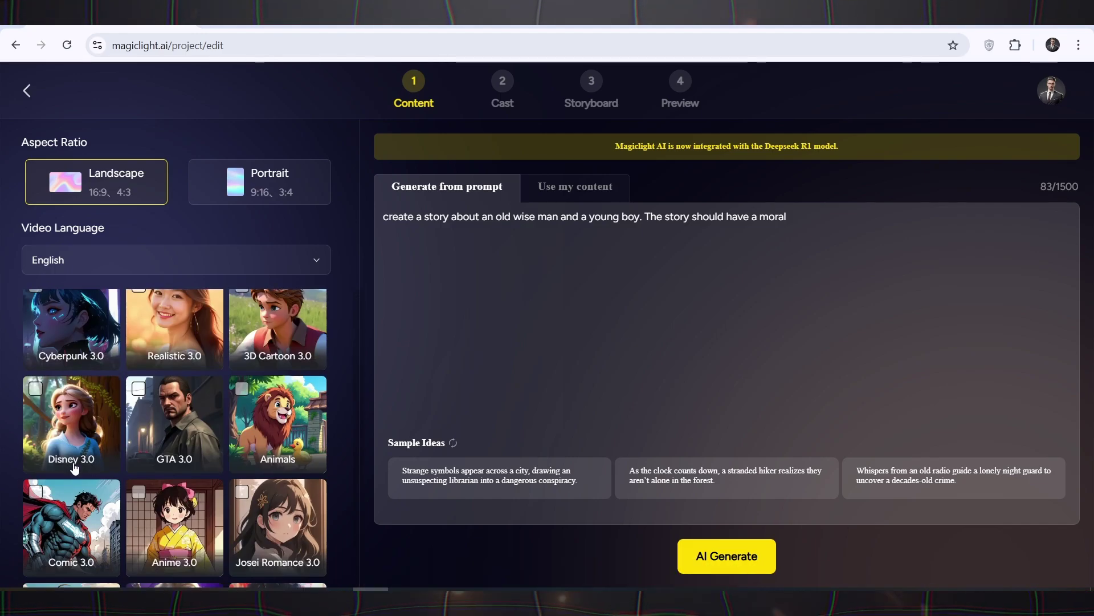
click(35, 393)
click(727, 557)
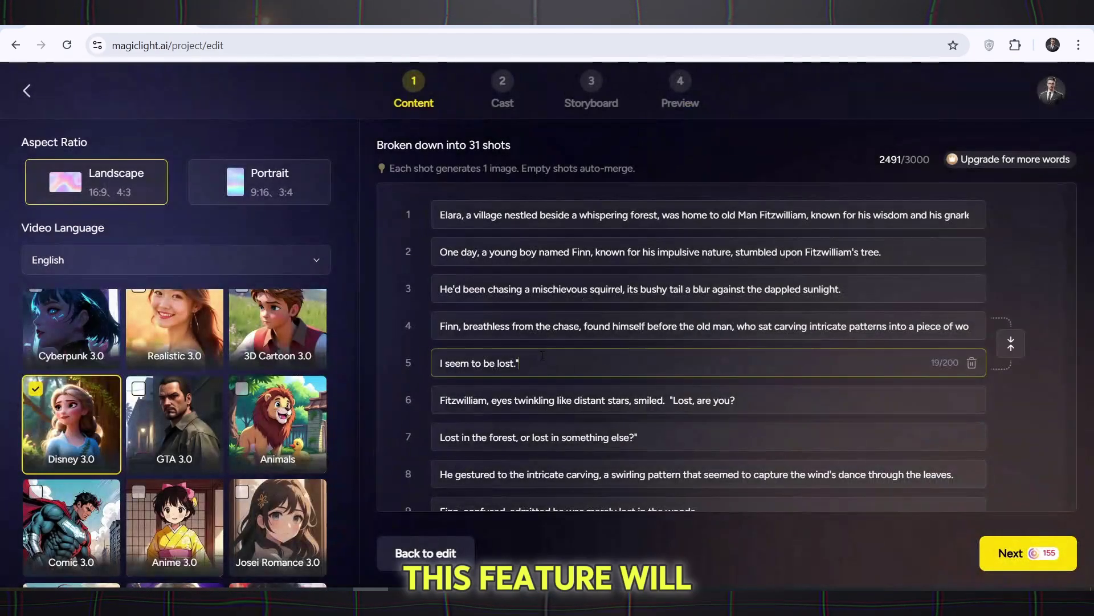
click(1045, 554)
Auto-cast all three characters and give Fitzwilliam the bearded old man look.
drag(404, 165, 453, 187)
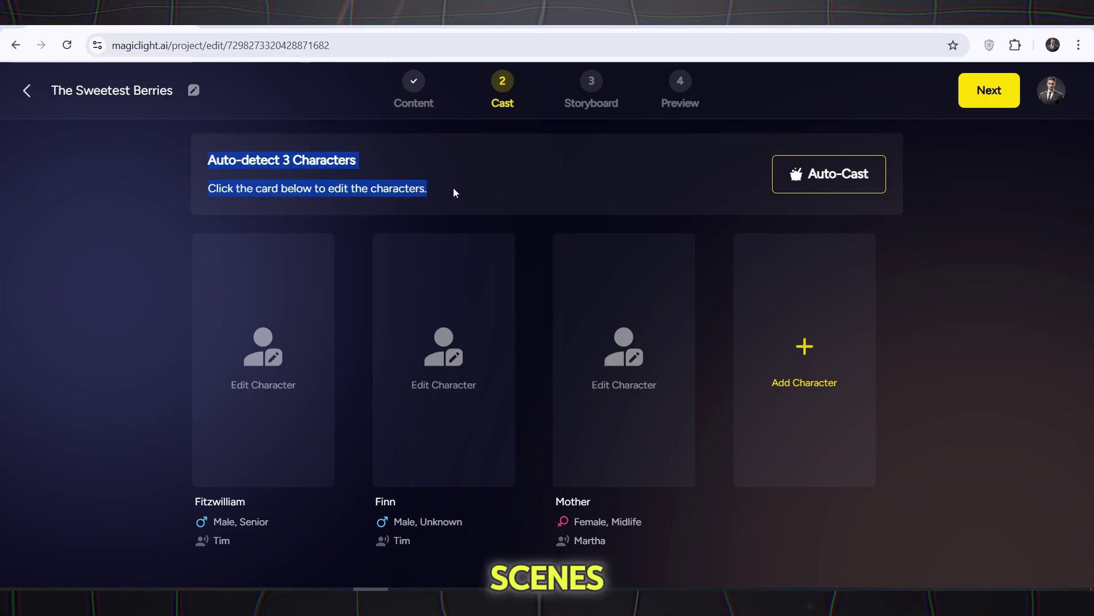
click(454, 189)
click(830, 172)
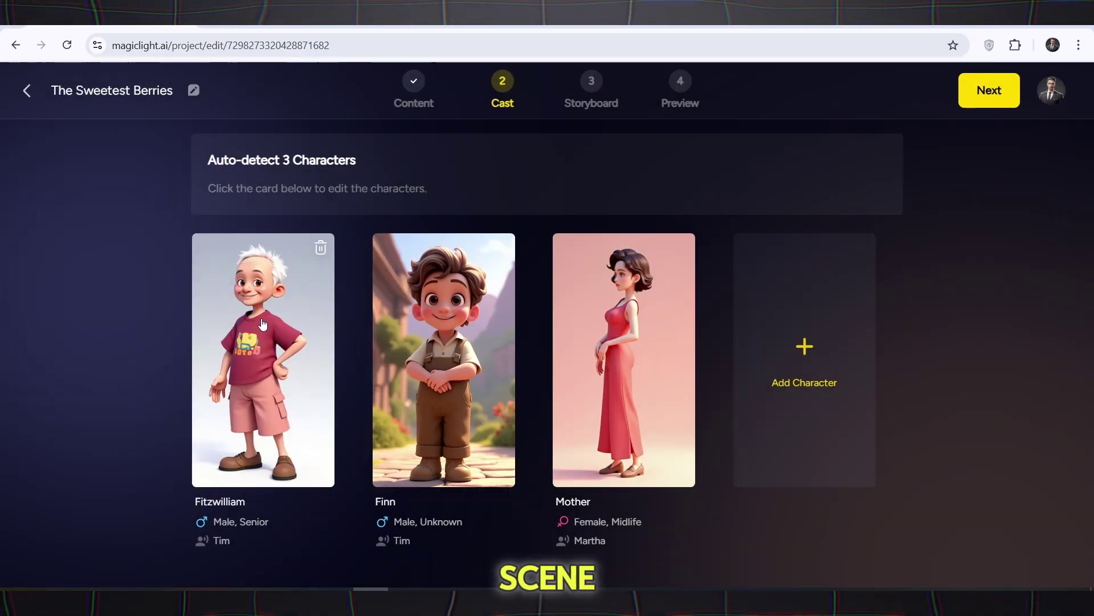
click(269, 383)
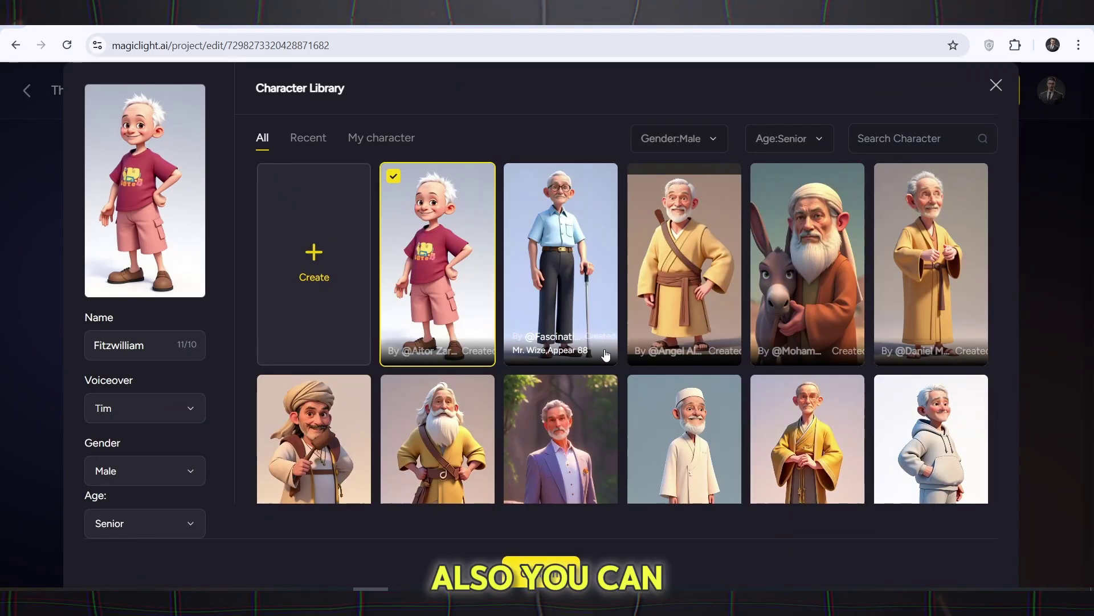
click(797, 291)
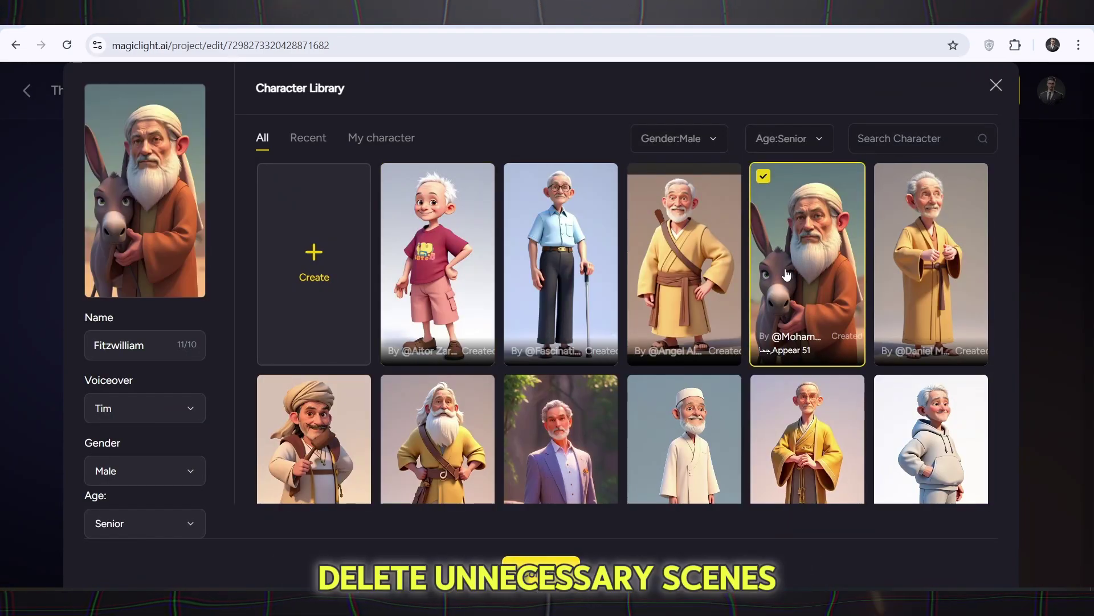
Audition the Jack and Ryan voices, keep Tim, Male and Senior, and save Fitzwilliam.
click(143, 345)
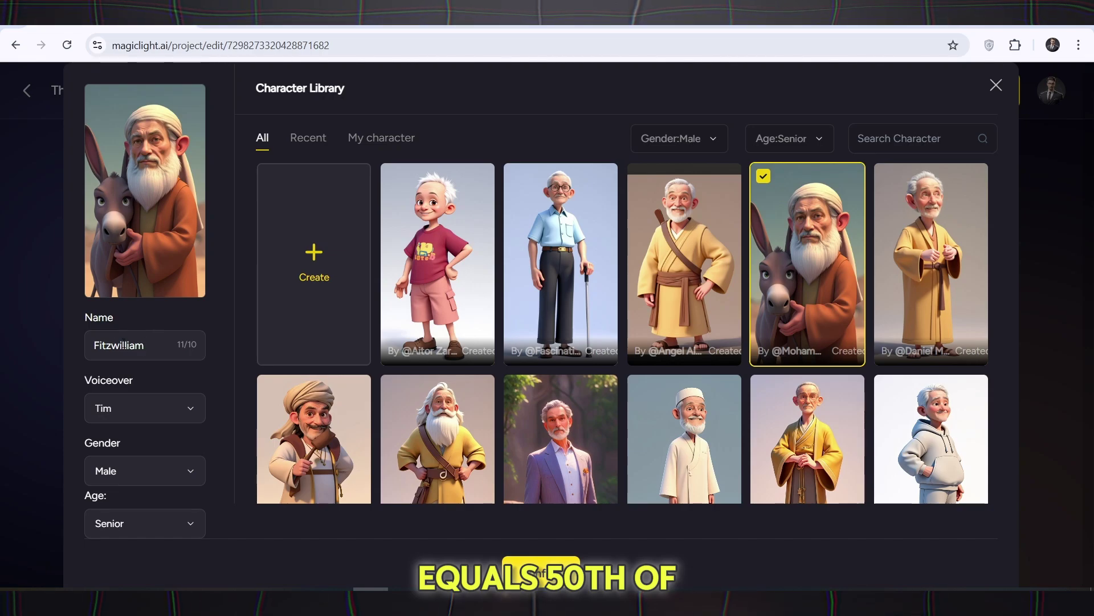
click(138, 410)
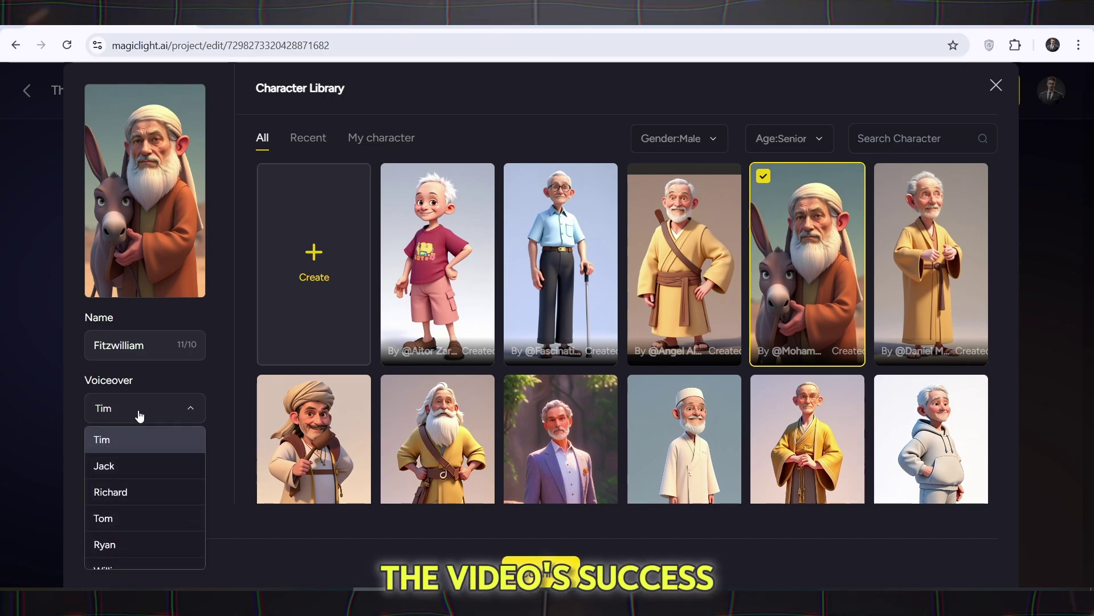
click(139, 473)
click(129, 412)
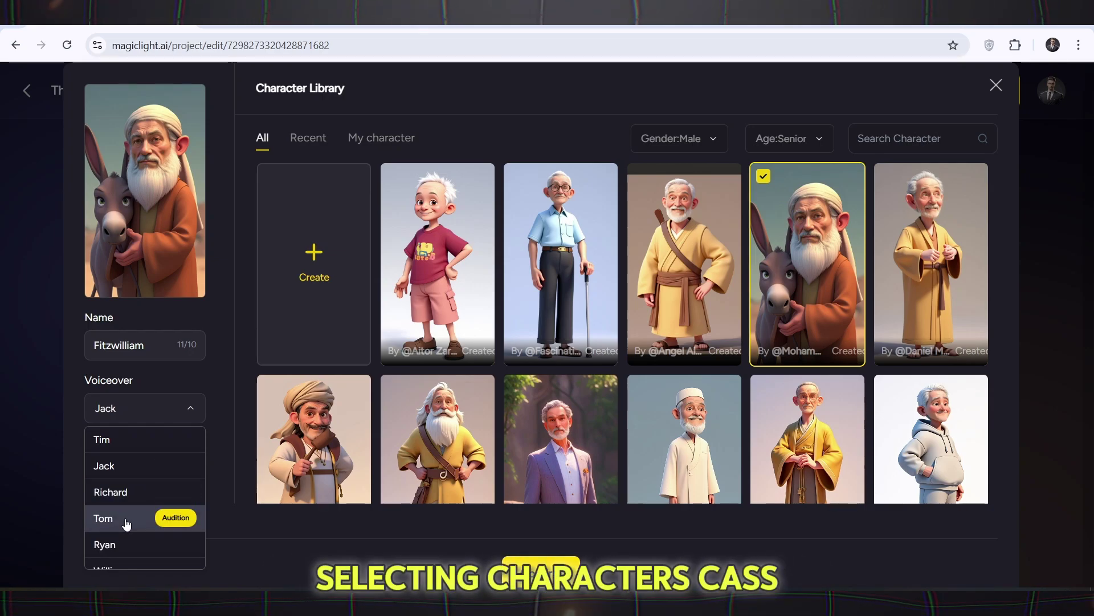
click(104, 545)
click(118, 416)
click(118, 441)
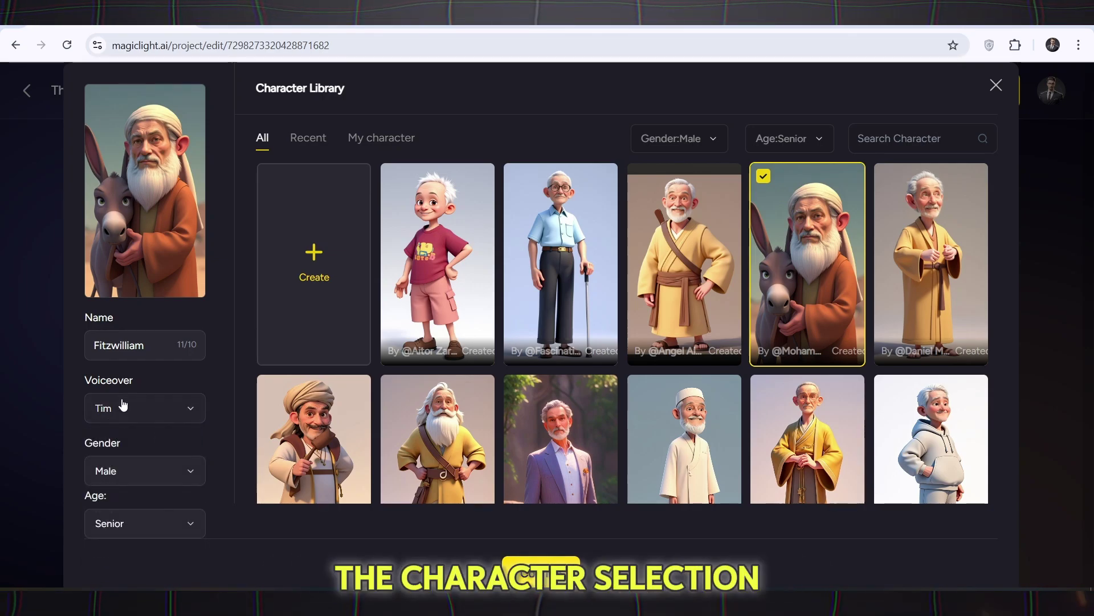
click(129, 481)
click(131, 525)
click(131, 525)
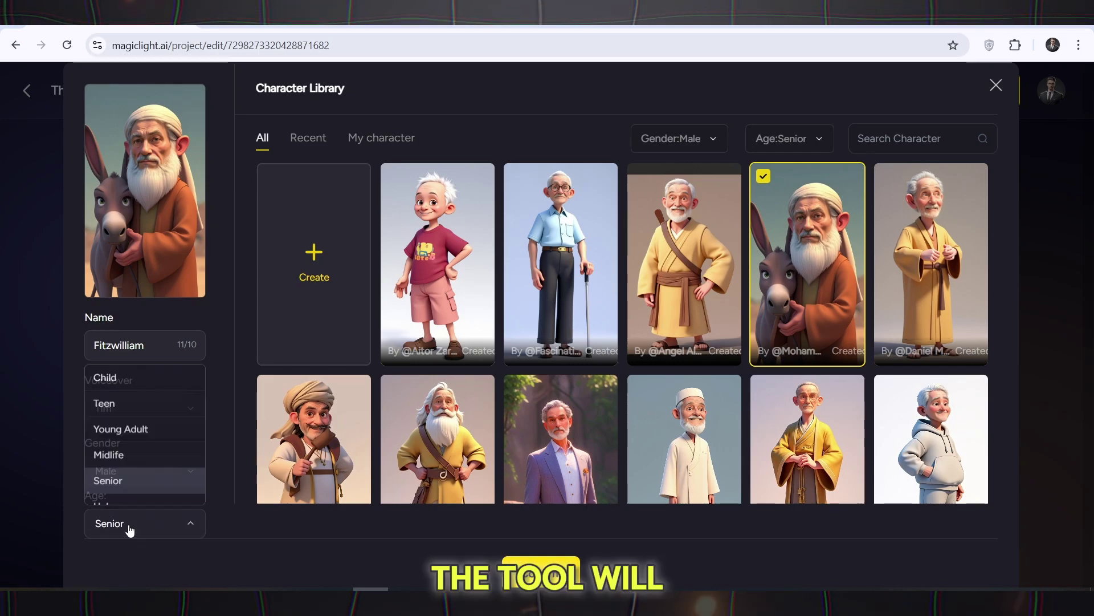
click(103, 480)
scroll(103, 464, down, 1)
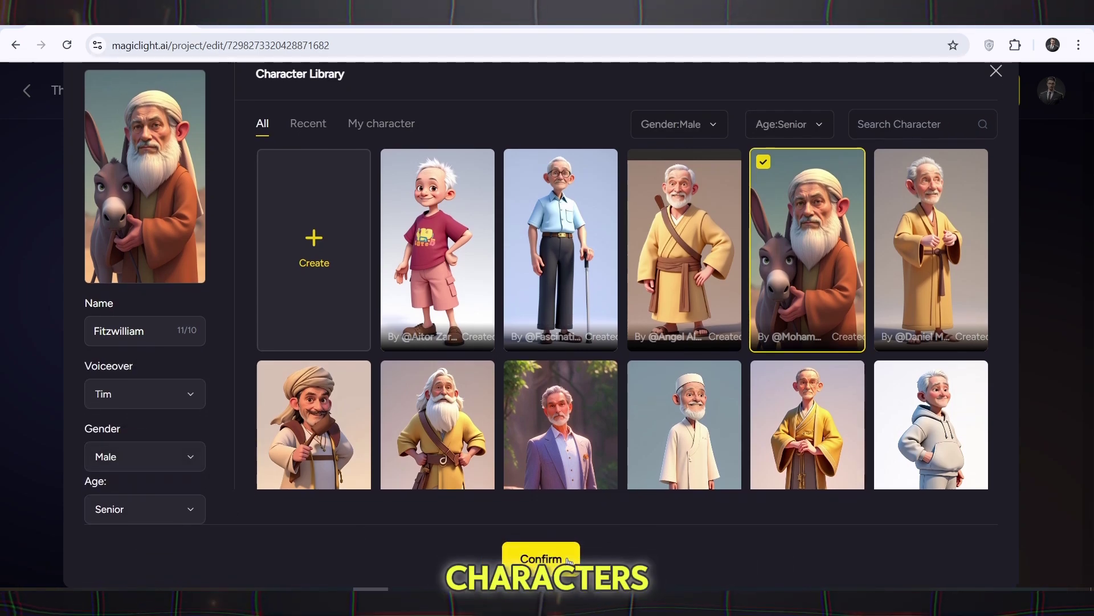
click(549, 560)
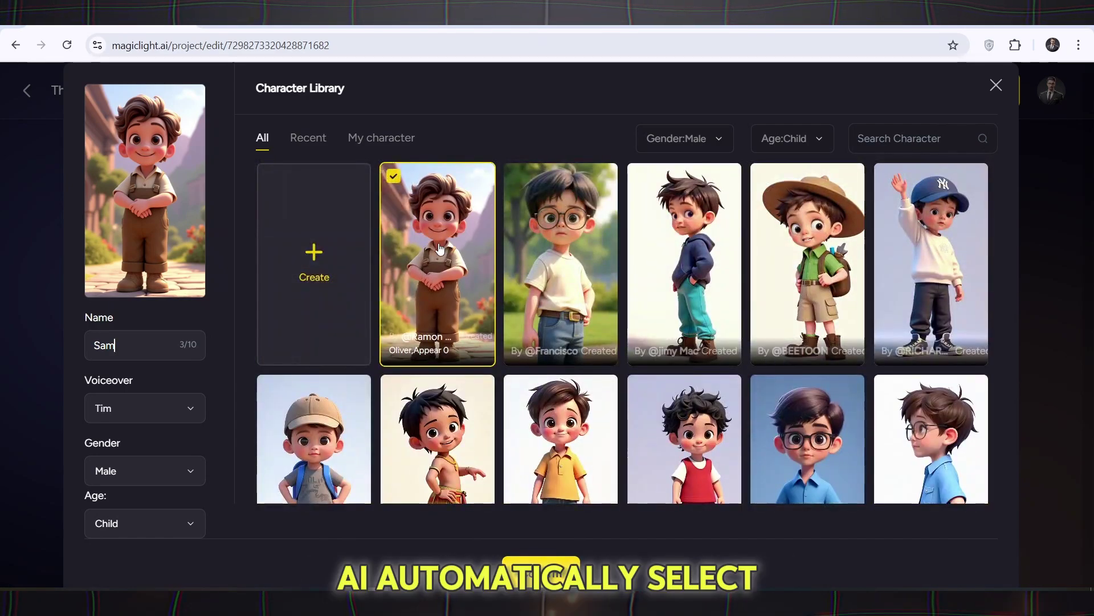
Save the boy renamed Sam and give Mother the straw-hat library look.
click(534, 559)
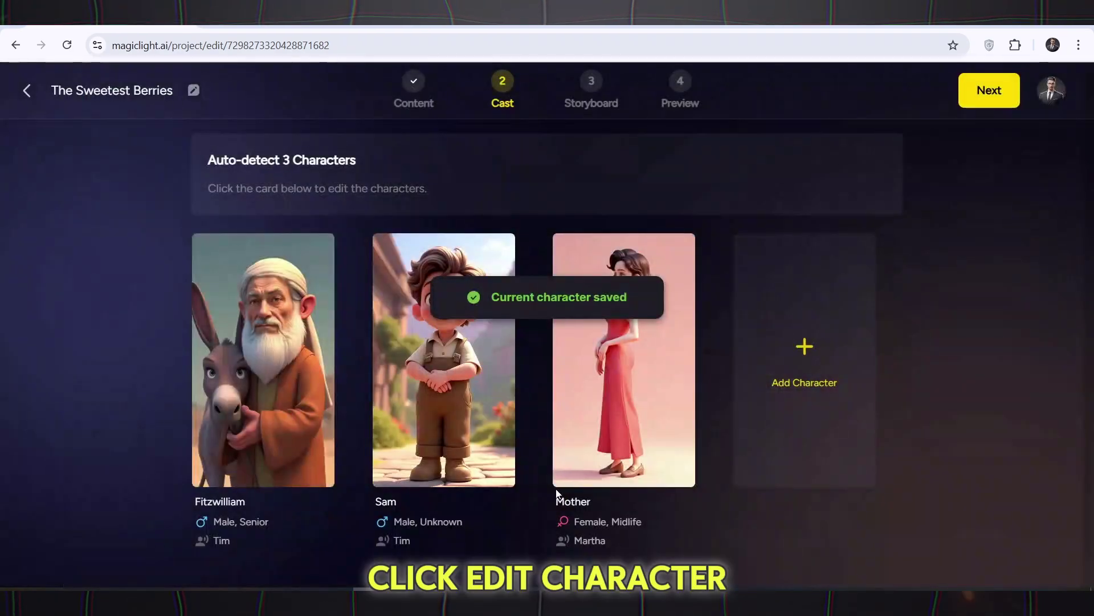
click(623, 356)
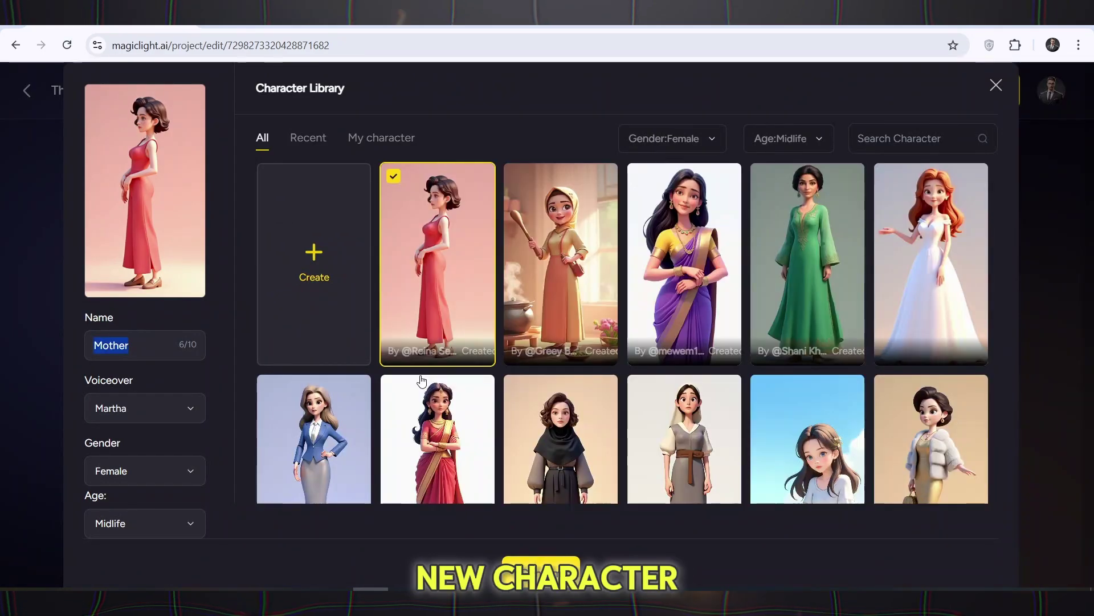
scroll(419, 380, down, 5)
scroll(418, 380, down, 8)
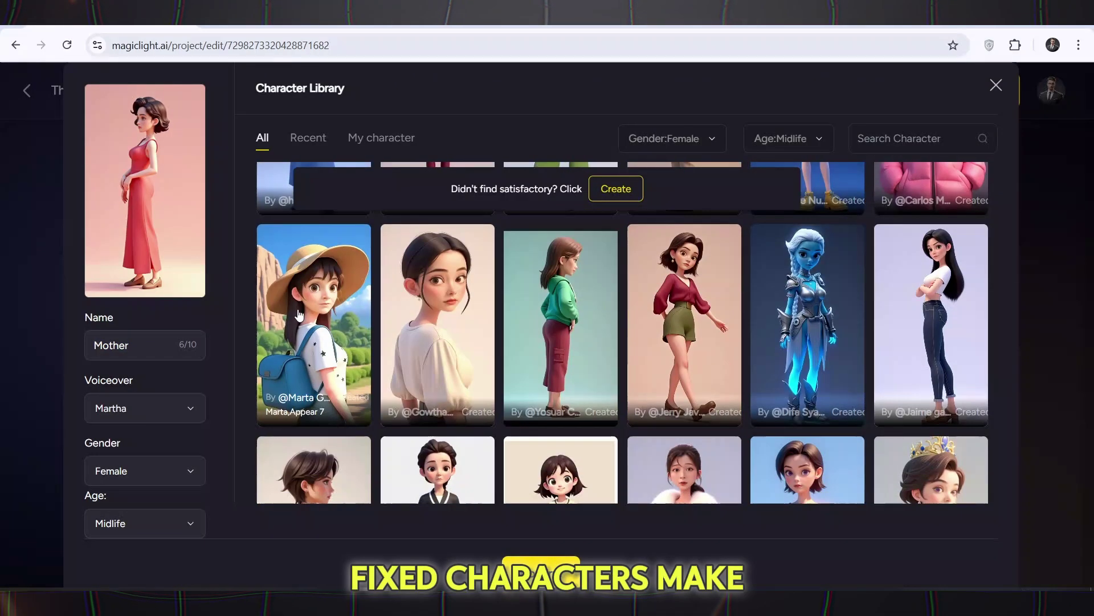
click(298, 315)
scroll(535, 445, down, 4)
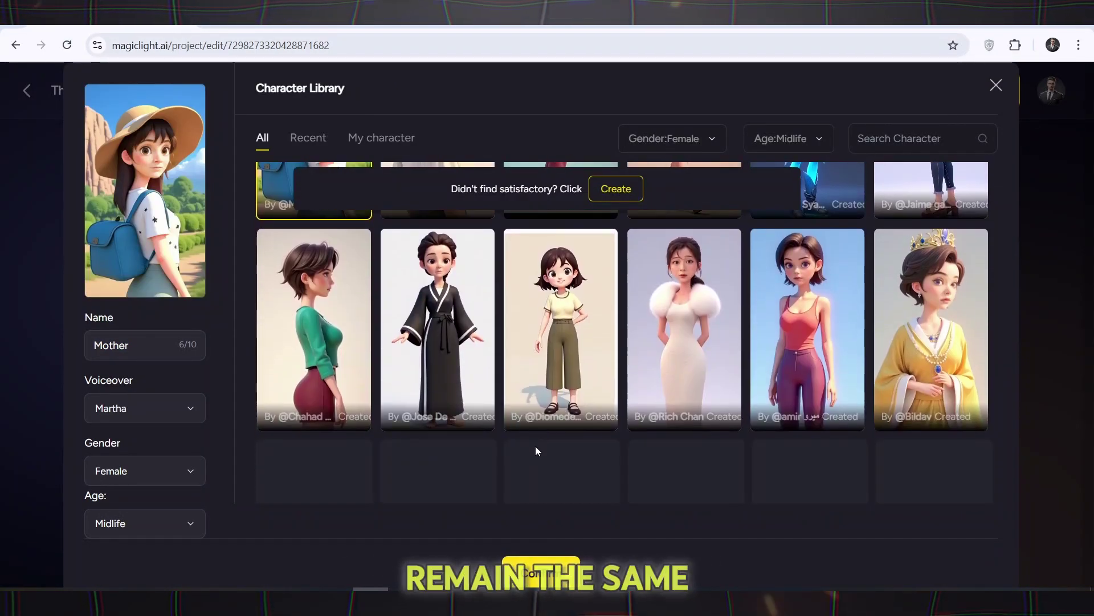
scroll(535, 446, up, 4)
click(523, 567)
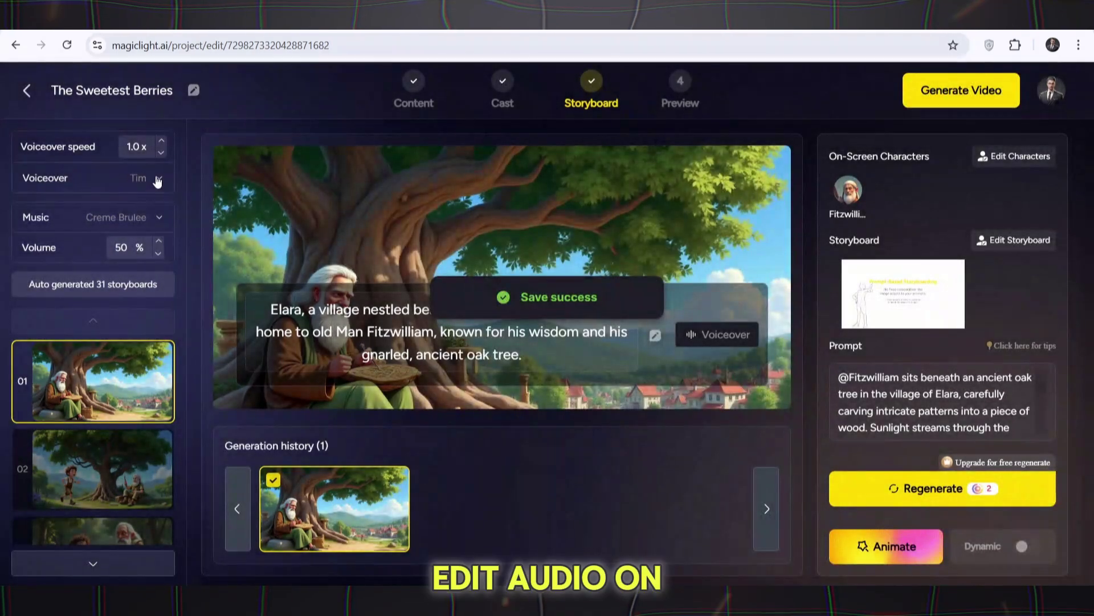
Preview the Tim, Martha, Sophia, Emily and Laura narrator voices.
click(156, 179)
click(145, 235)
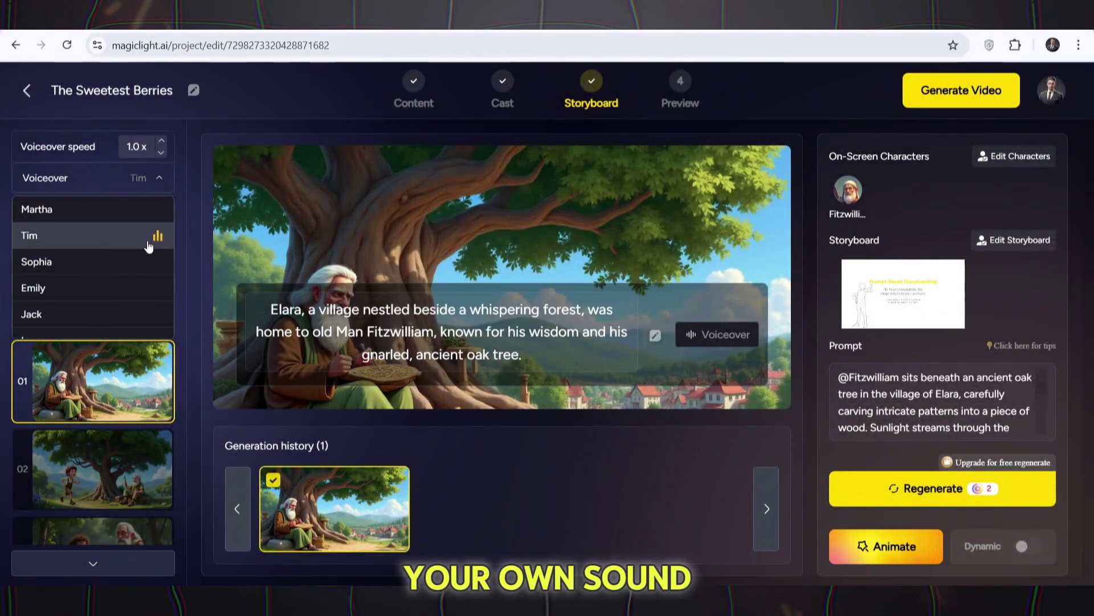
click(146, 209)
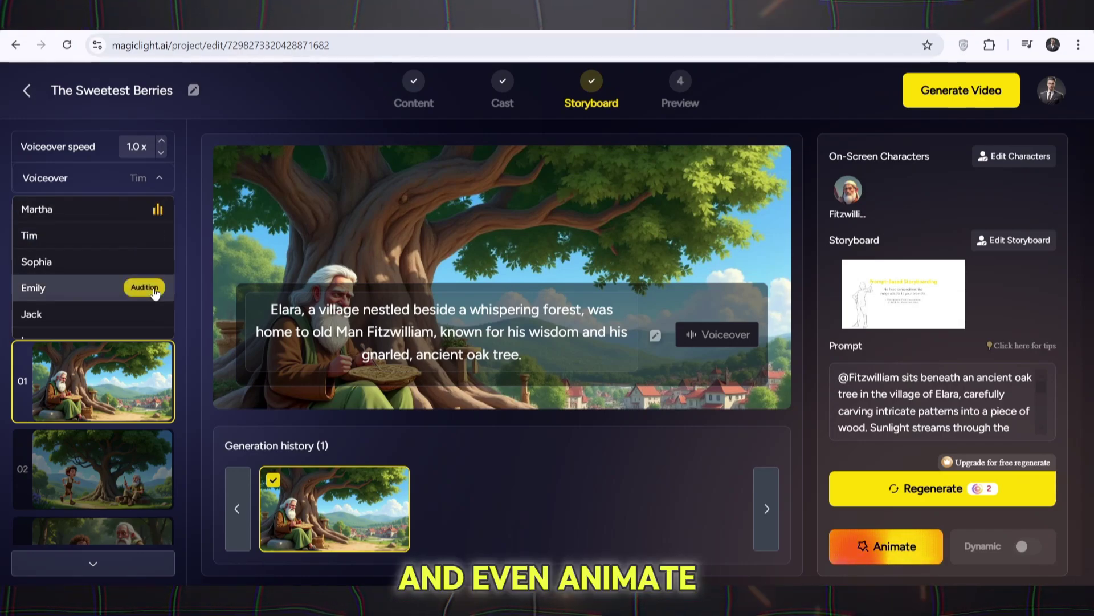
click(145, 262)
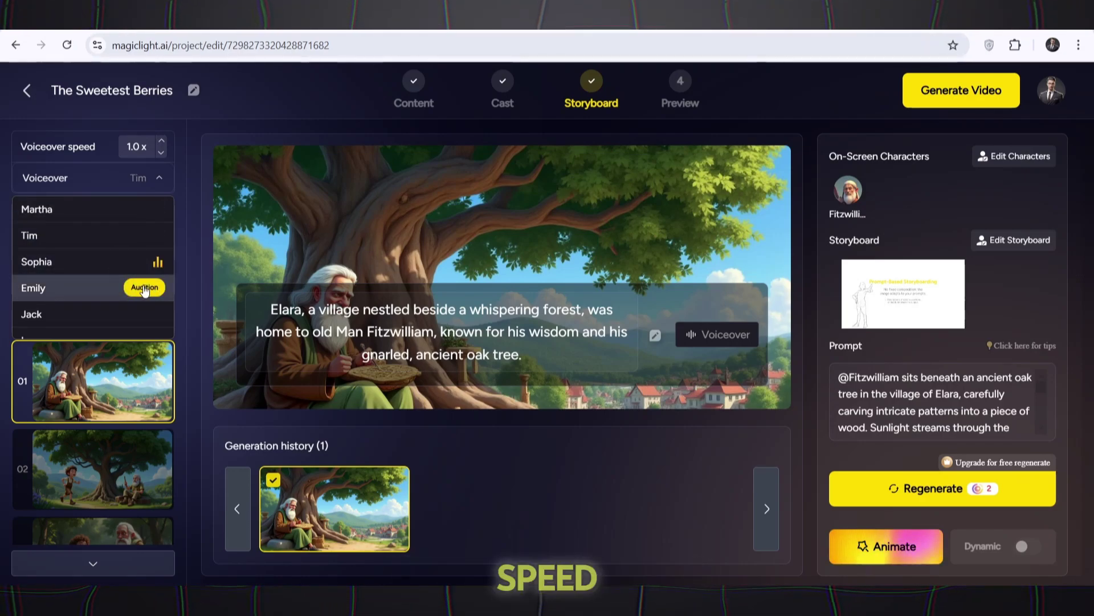
click(144, 288)
scroll(144, 288, down, 1)
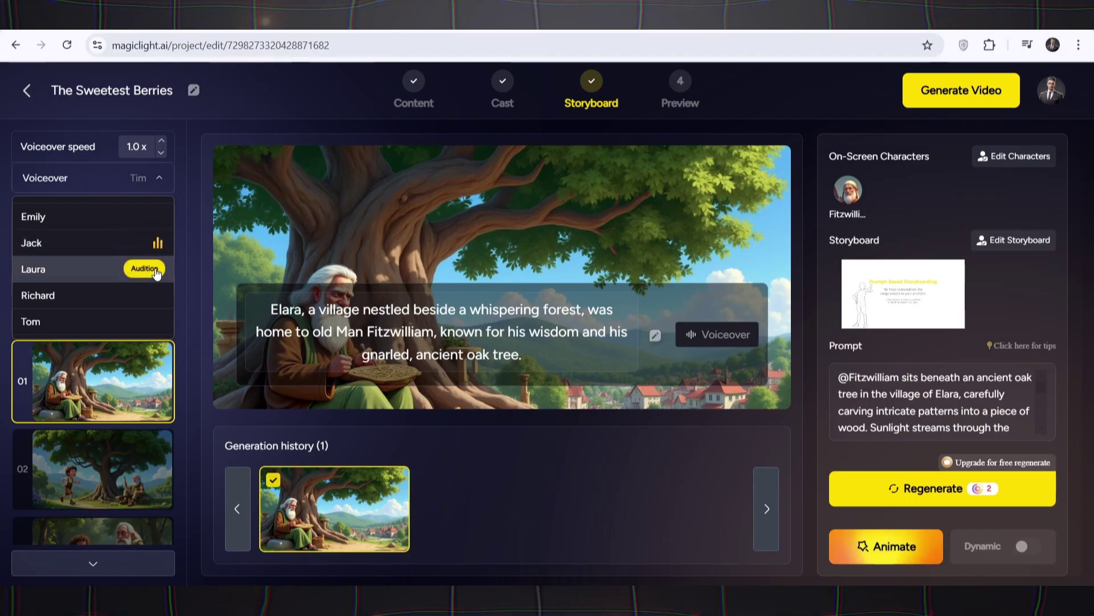
click(146, 269)
Preview Richard, Tom, William and Ethan, then make Ethan the narrator voice.
click(145, 295)
scroll(155, 296, down, 1)
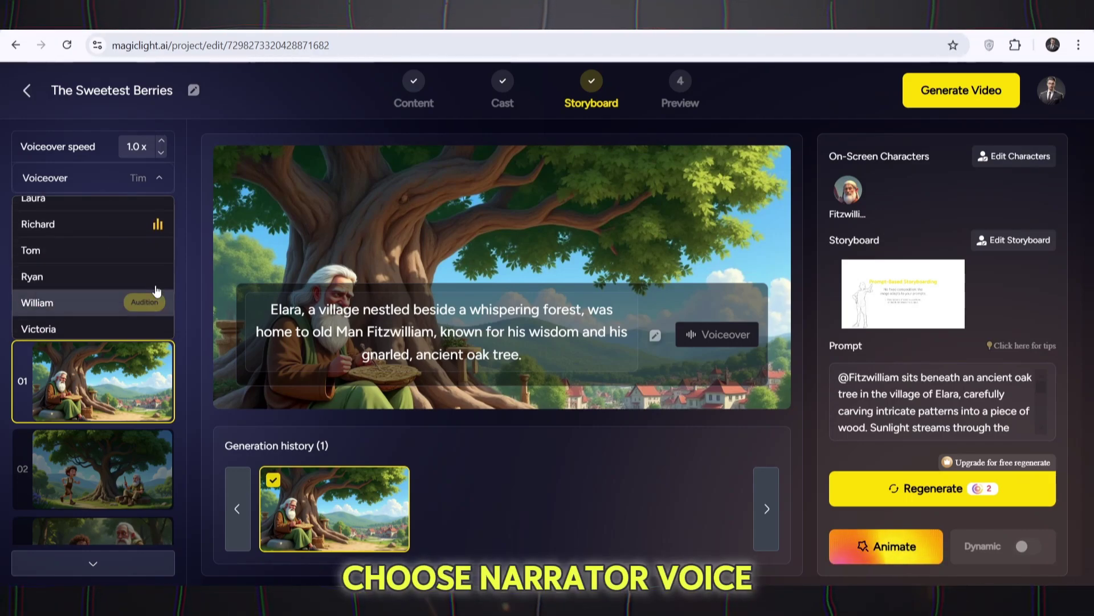
click(156, 251)
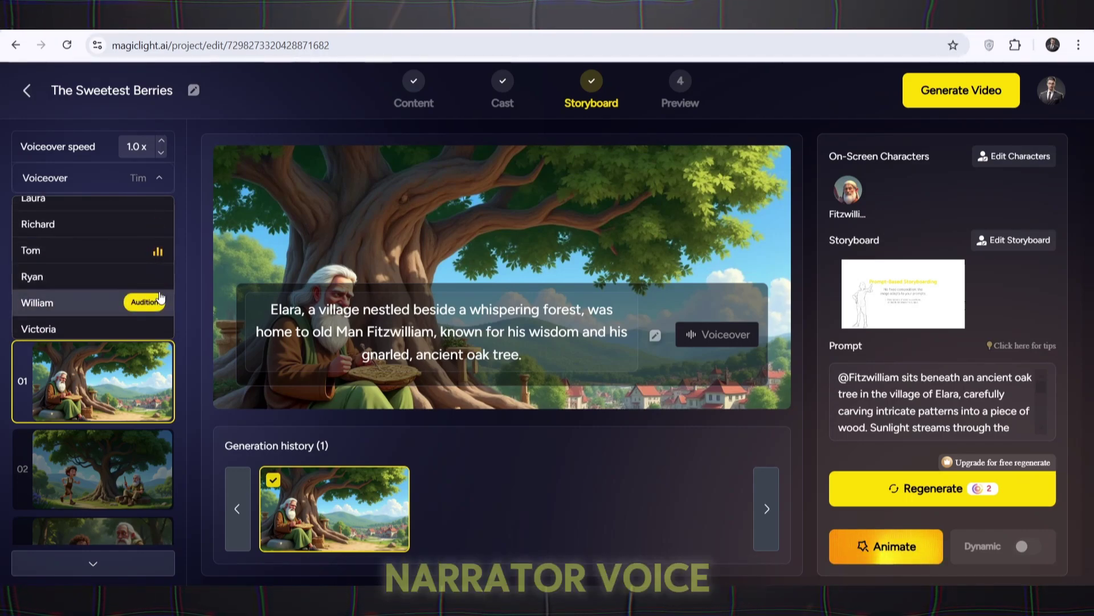
click(152, 301)
scroll(154, 301, down, 3)
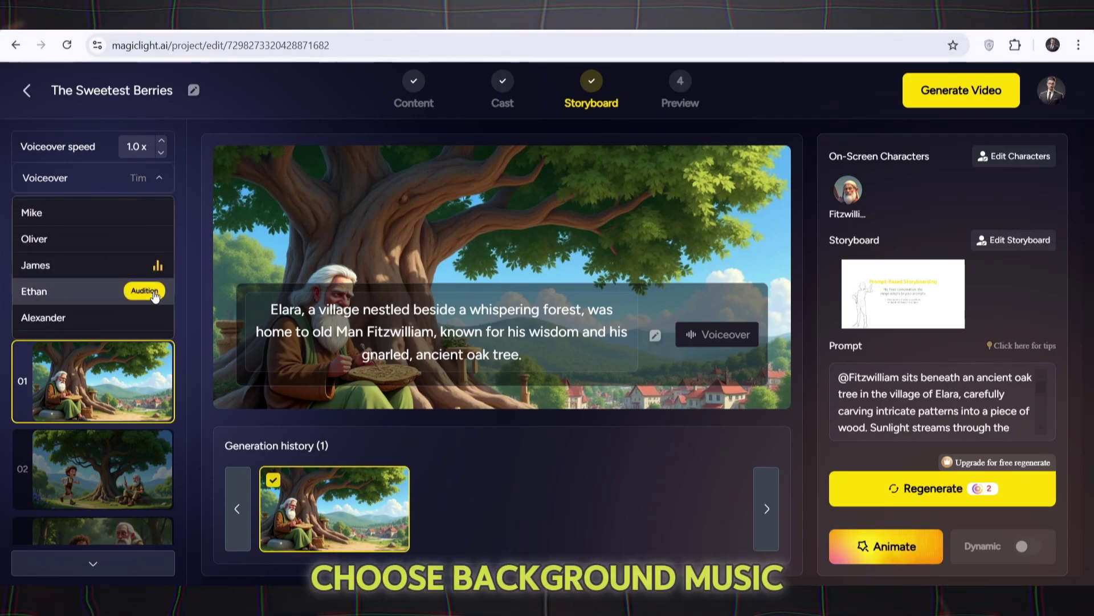
click(153, 292)
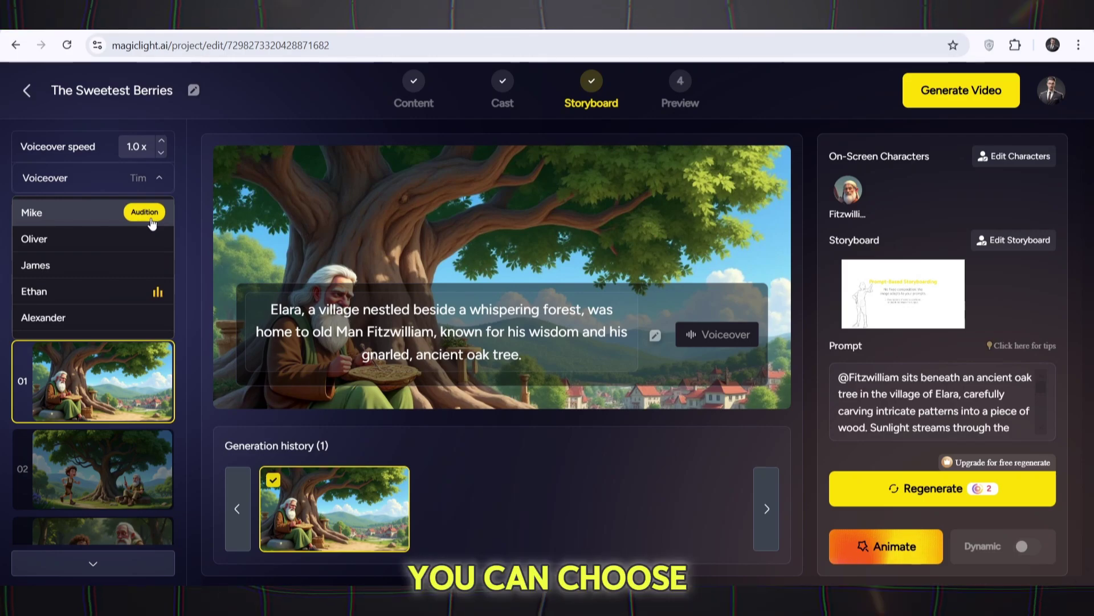
click(108, 292)
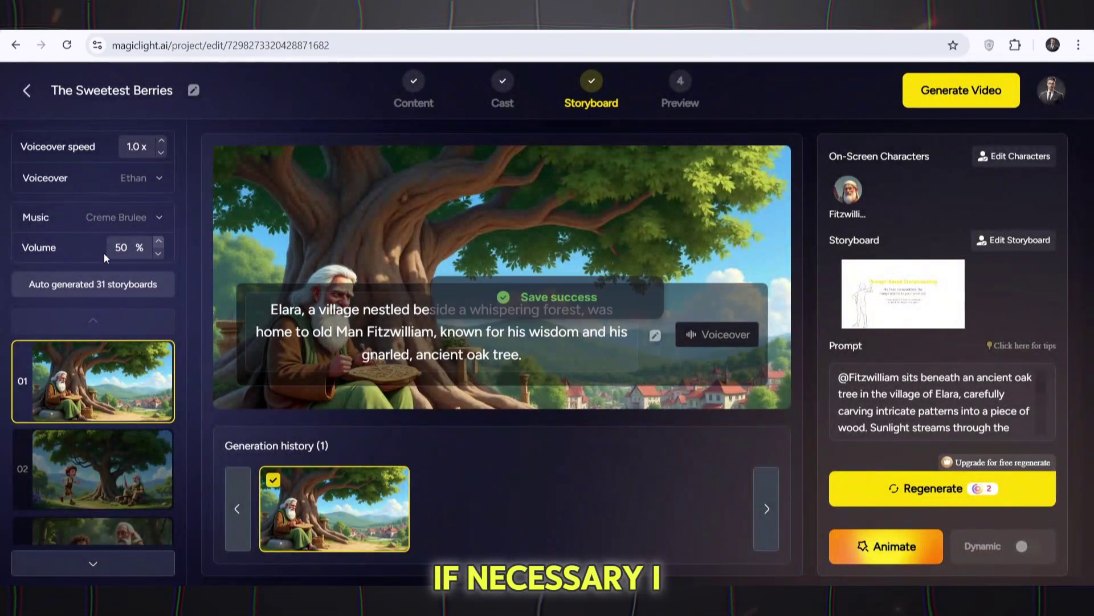
Browse the background music tracks and set the music volume to 10%.
click(142, 218)
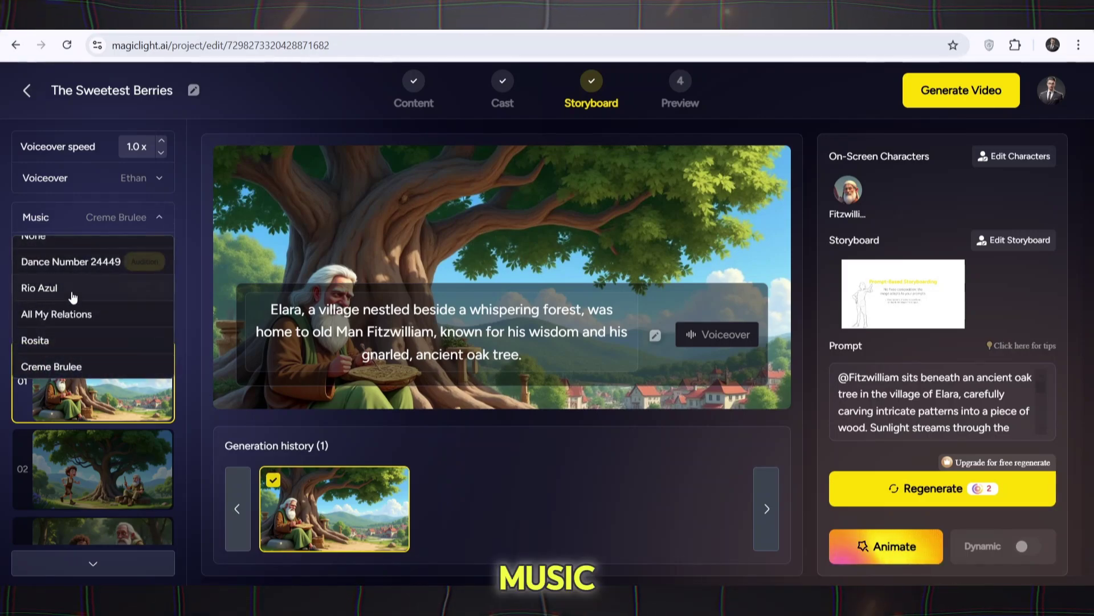
click(45, 367)
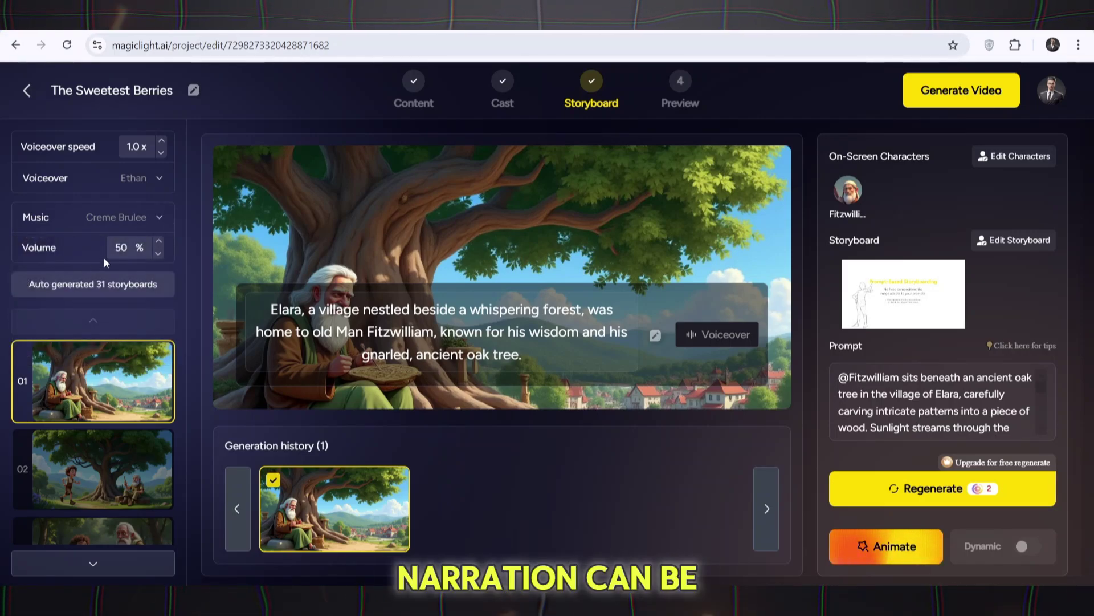
click(145, 220)
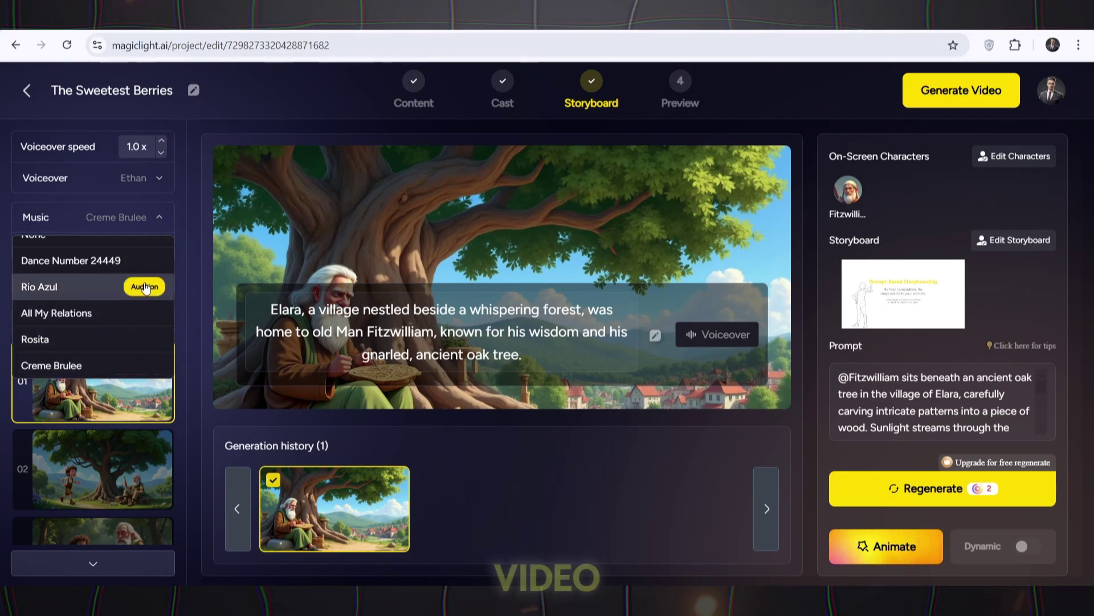
click(158, 227)
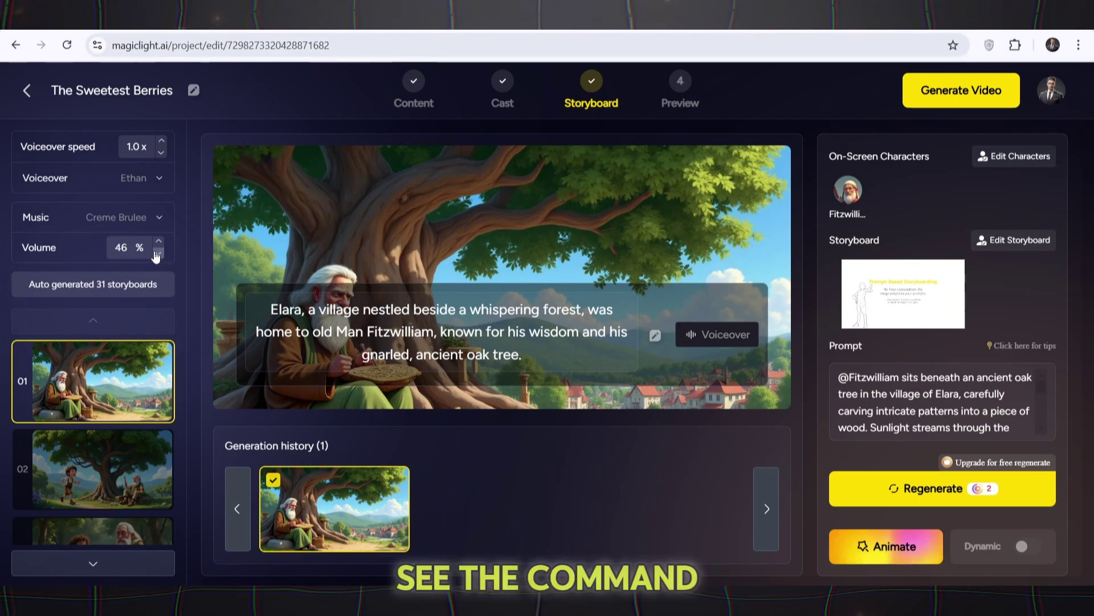
click(90, 245)
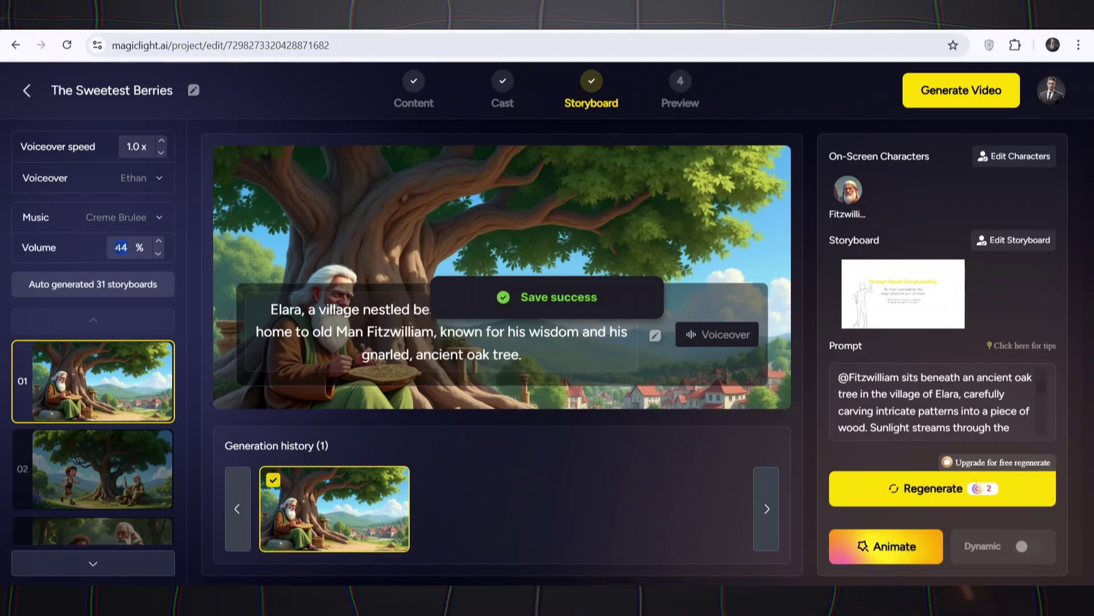
text(10)
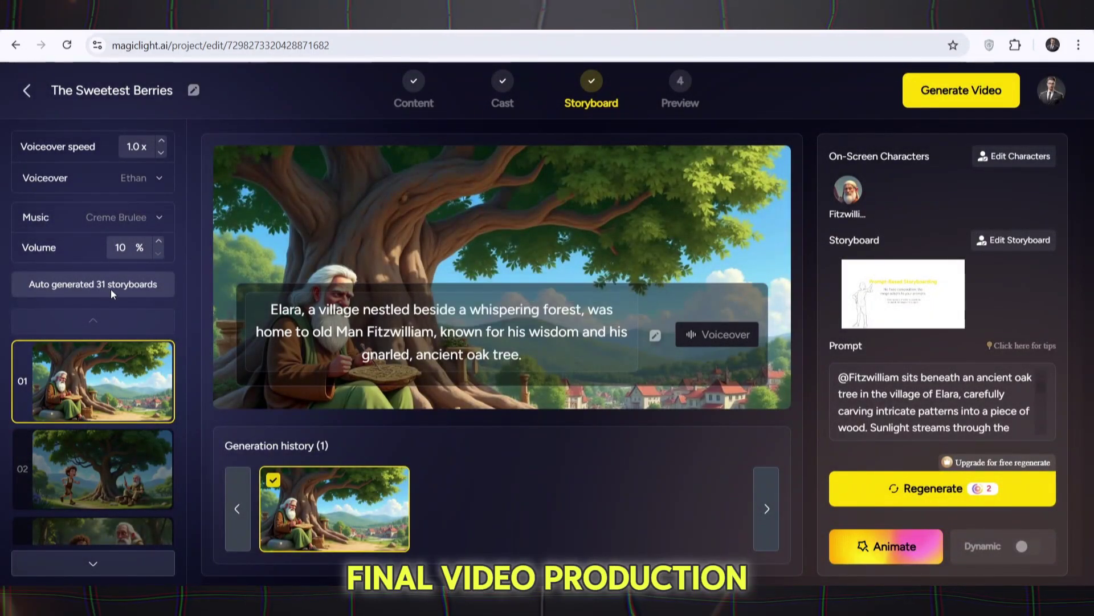
Set the background music to None and move to storyboard scene 02.
click(156, 217)
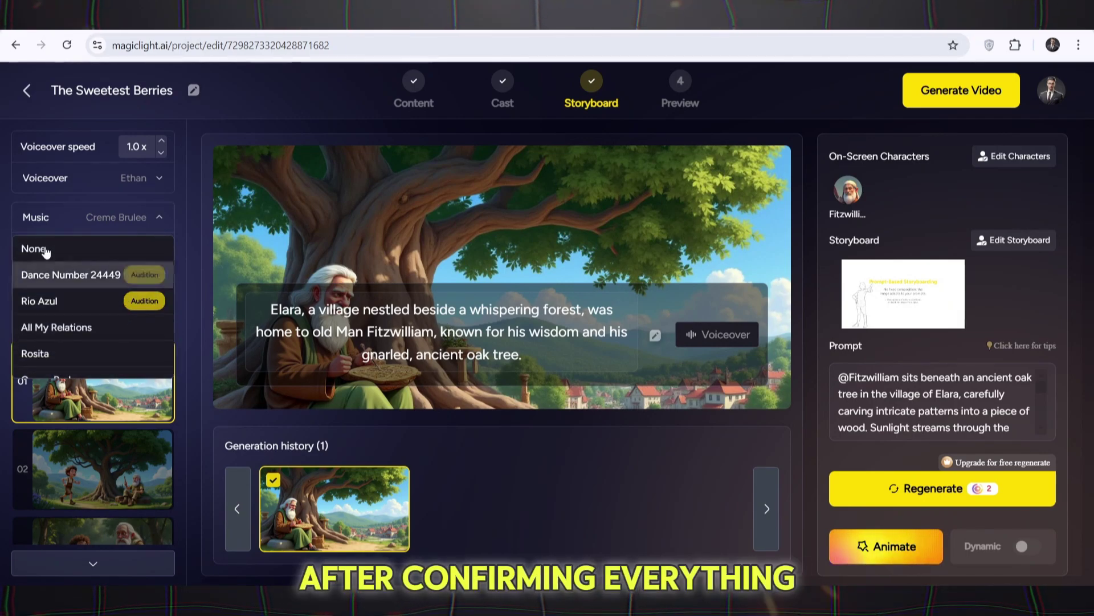
click(45, 251)
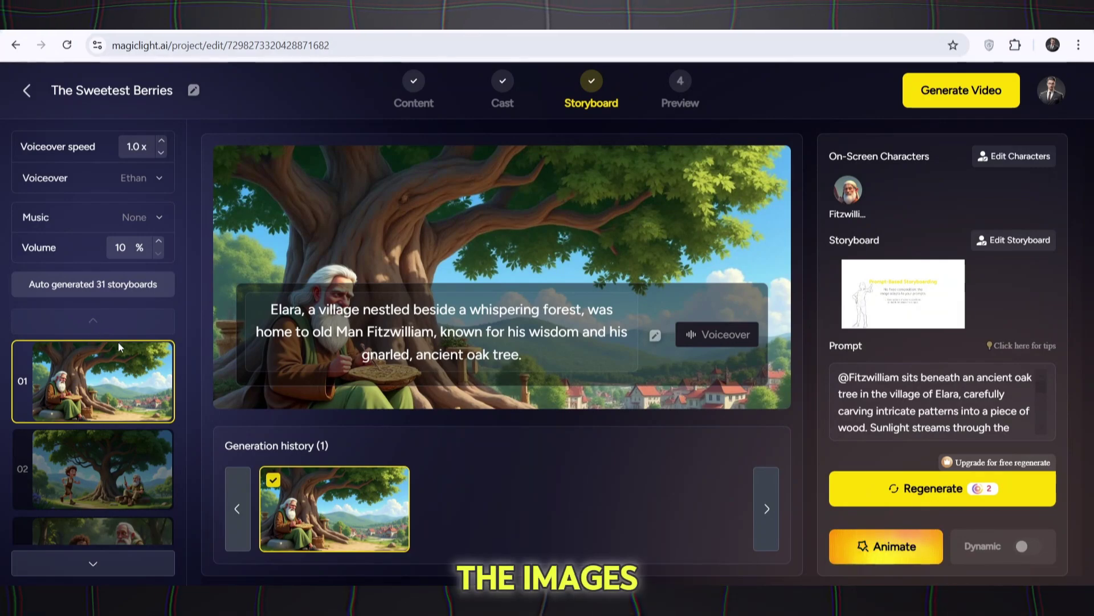
click(106, 454)
Queue scenes 01, 02, 03 and 06 for animation, keeping subtitles.
click(102, 381)
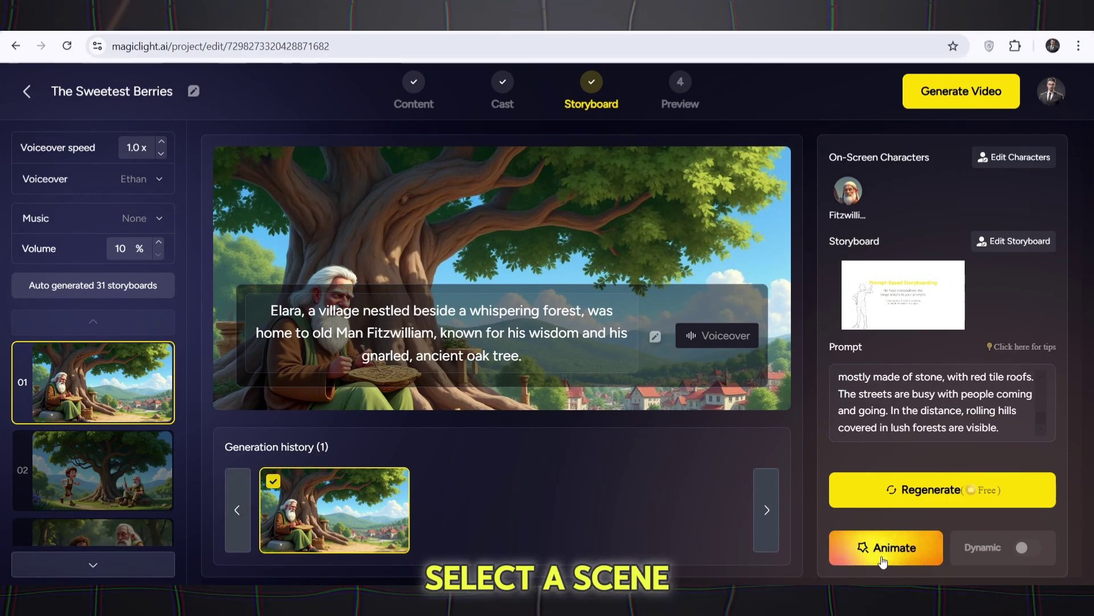
click(882, 561)
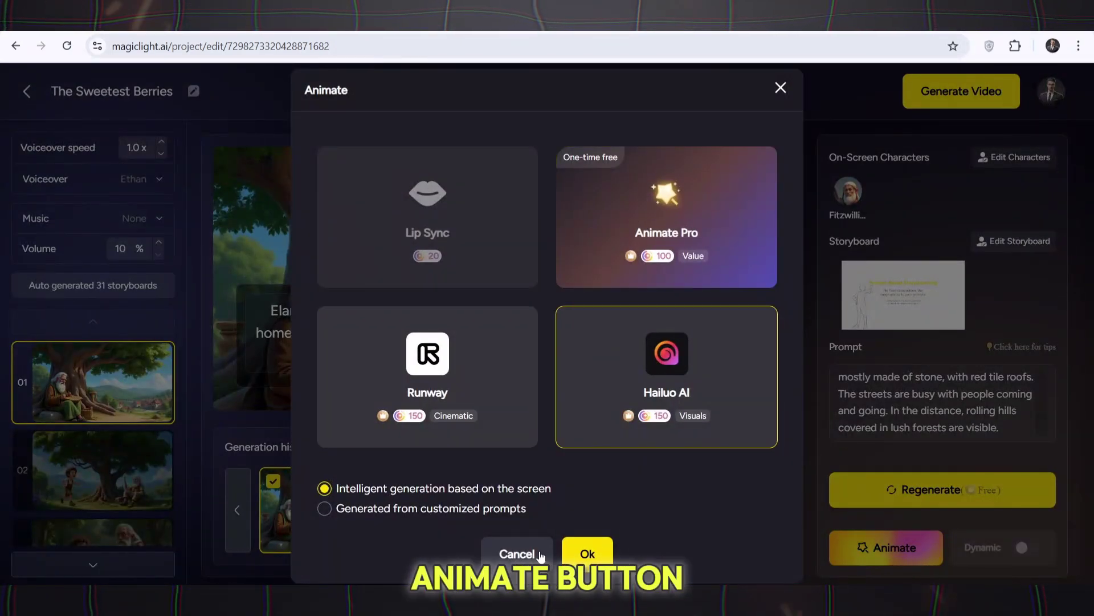
click(593, 555)
click(501, 360)
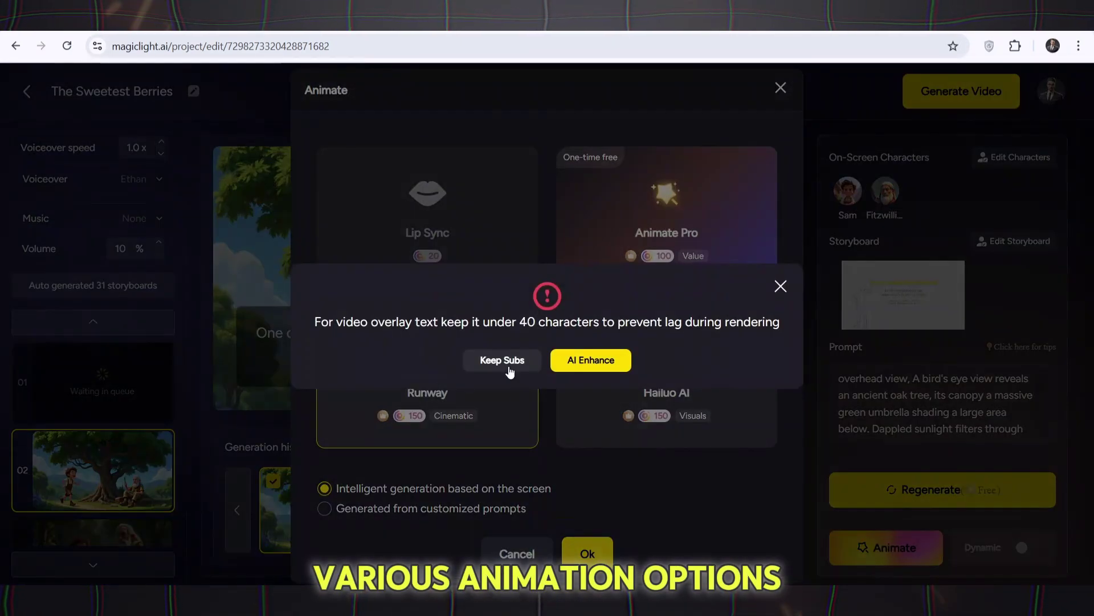
click(510, 369)
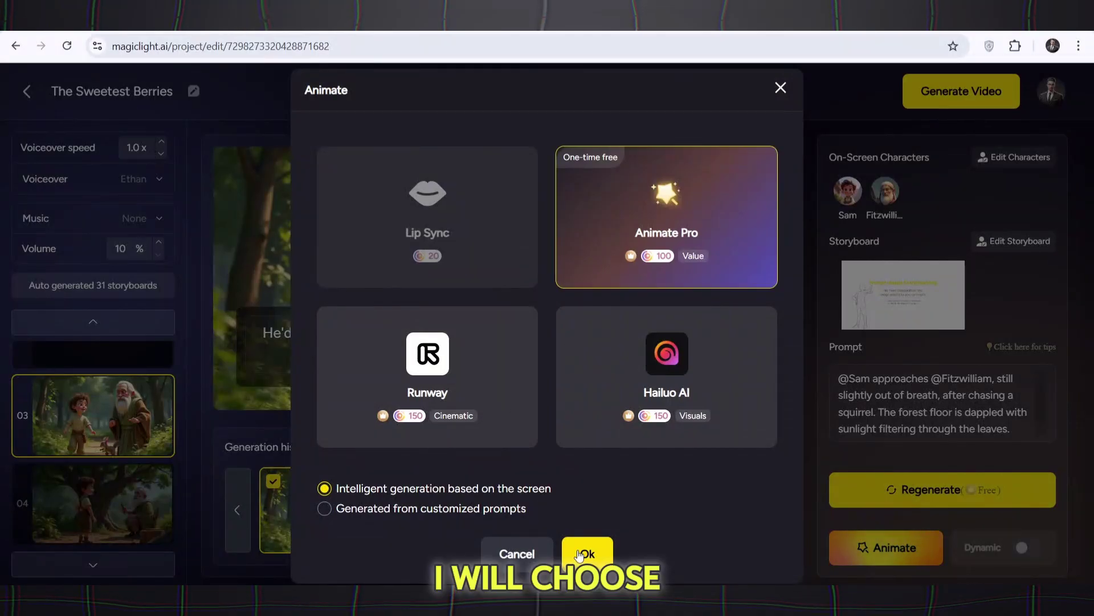
click(580, 555)
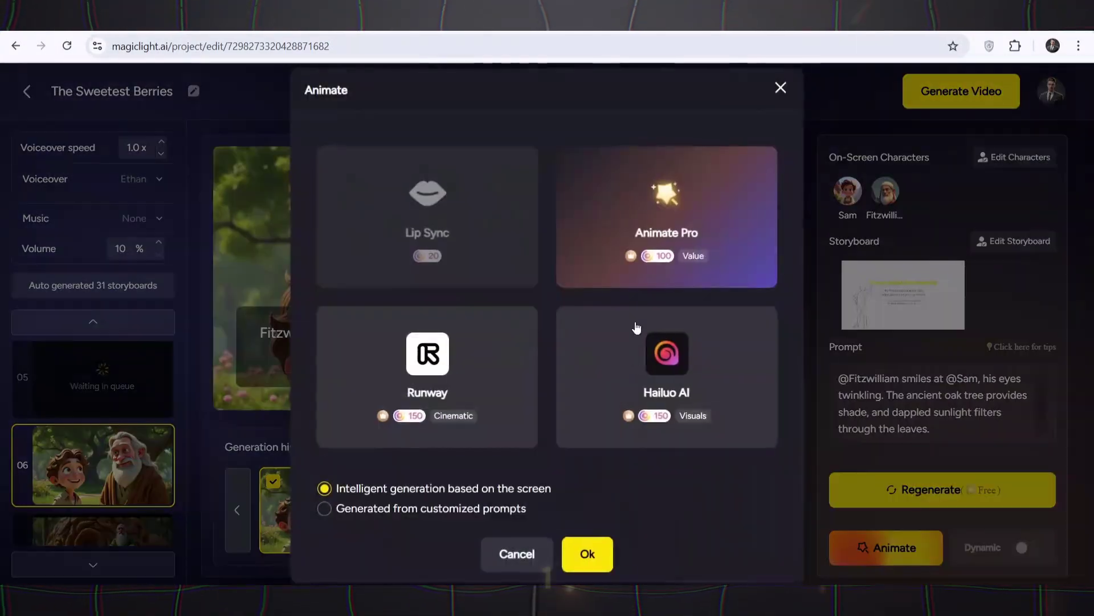
click(584, 555)
click(502, 360)
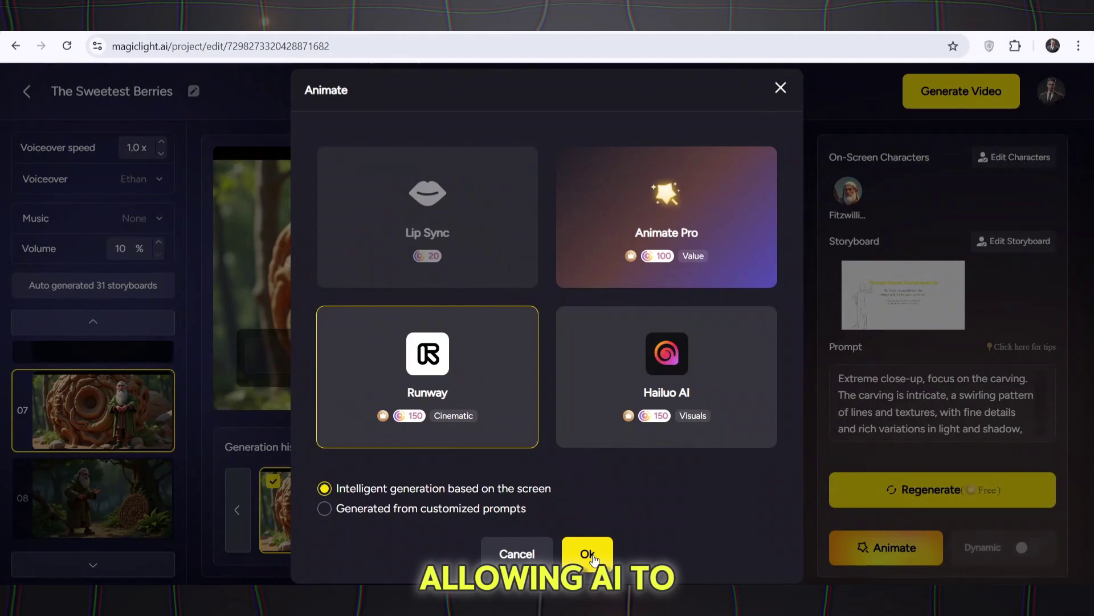
Queue scenes 07, 08, 09, 10, 12 and 13 for animation.
click(580, 555)
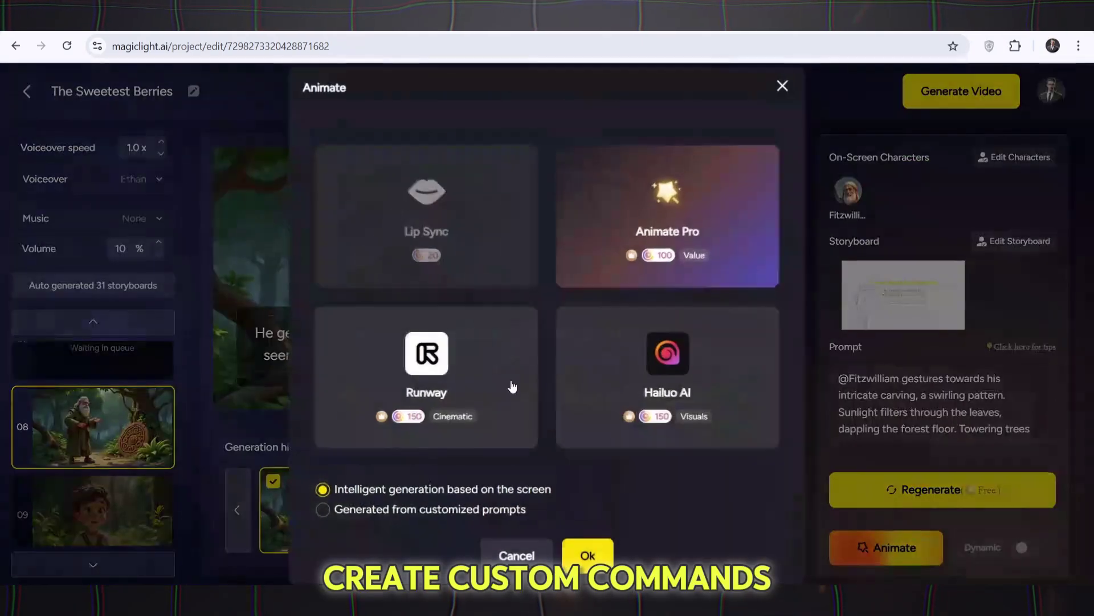
click(582, 554)
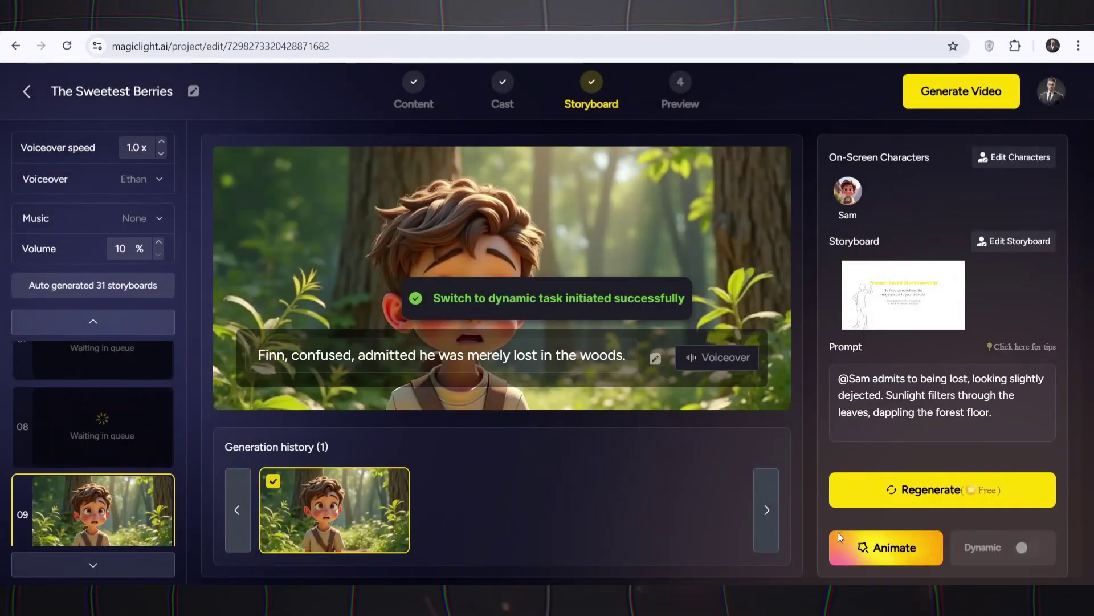
click(844, 538)
click(582, 554)
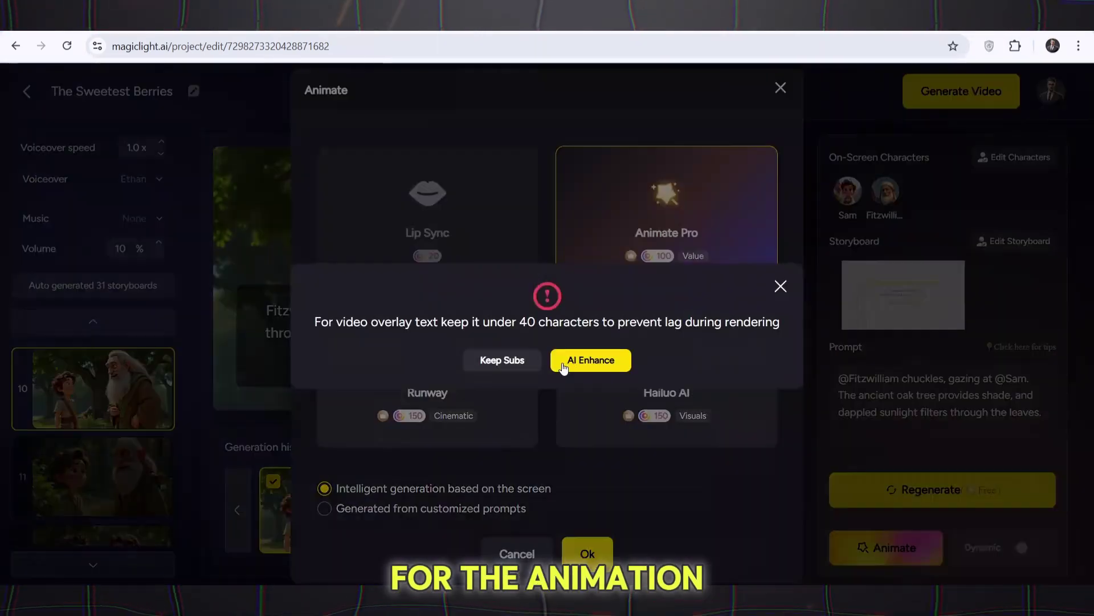
click(501, 359)
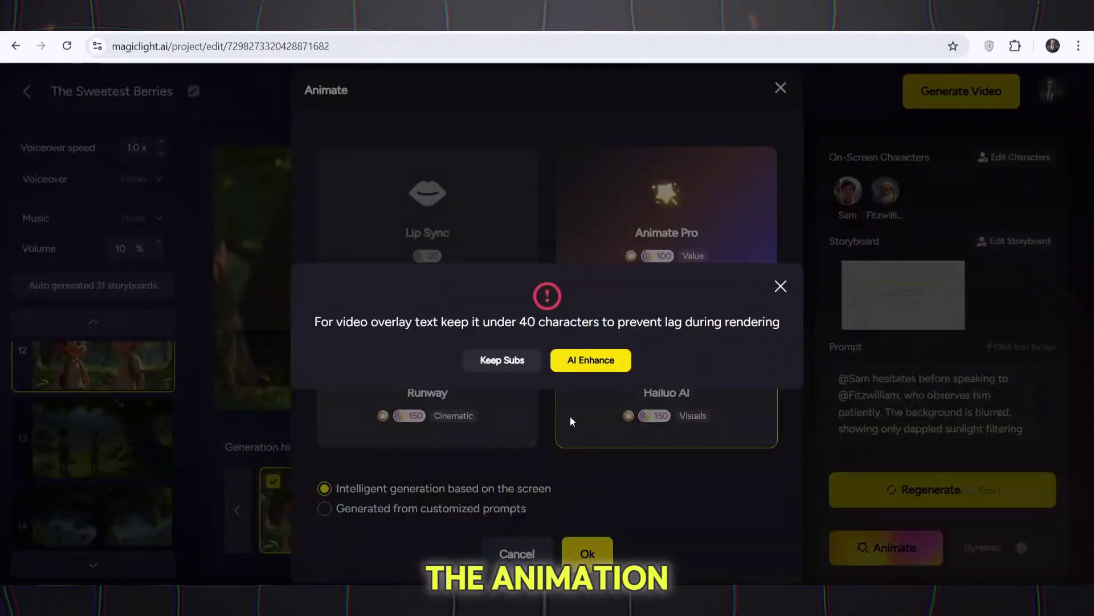
click(501, 360)
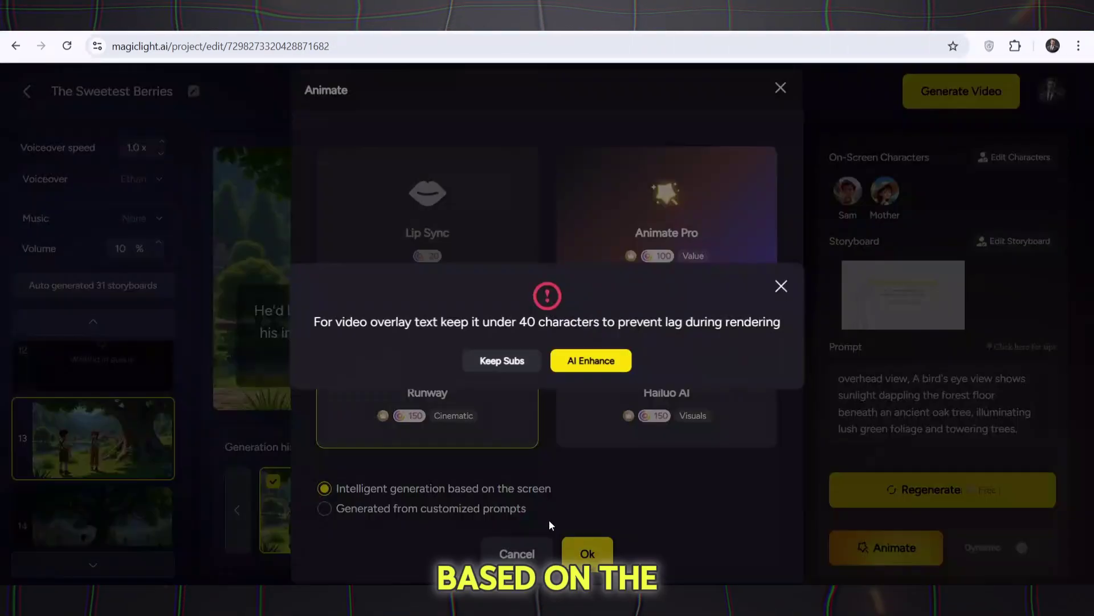
click(502, 361)
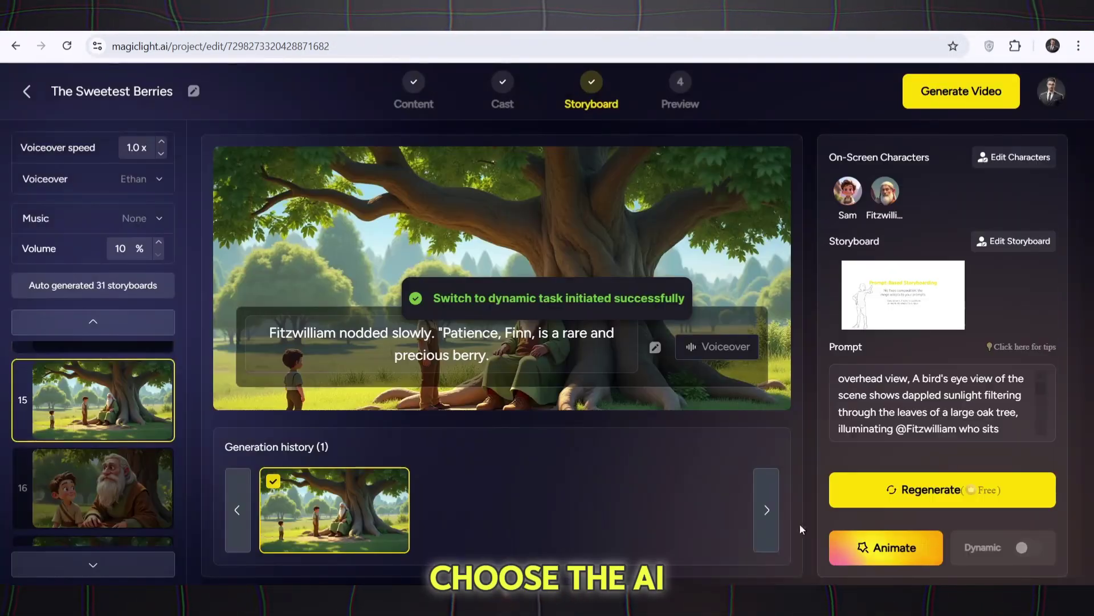
Animate scenes 16 and 18 with AI-shortened overlay text.
click(101, 487)
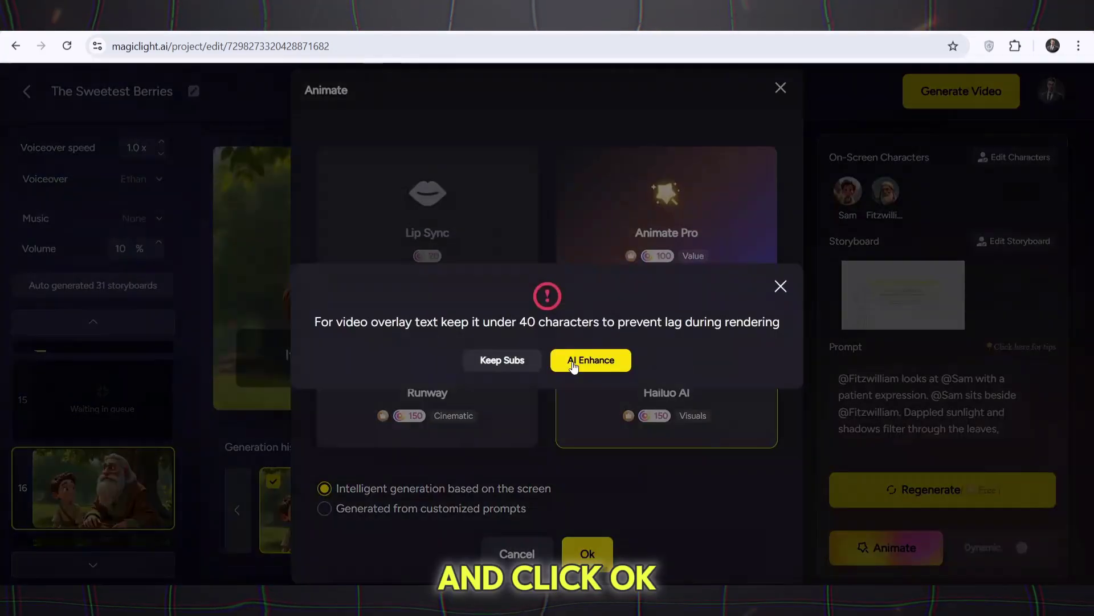
click(573, 365)
click(159, 440)
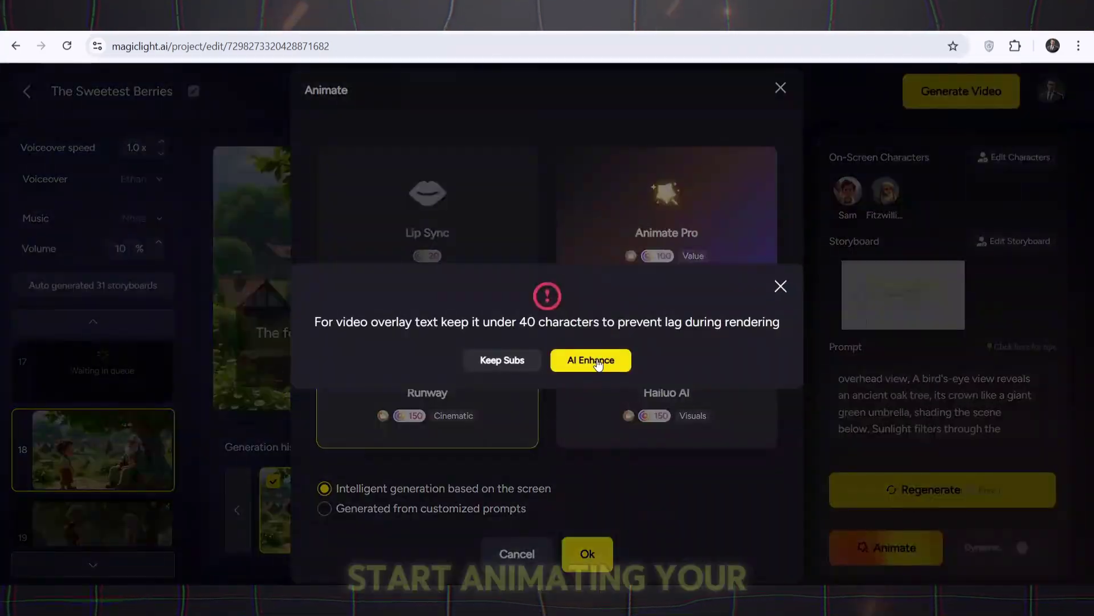
click(597, 363)
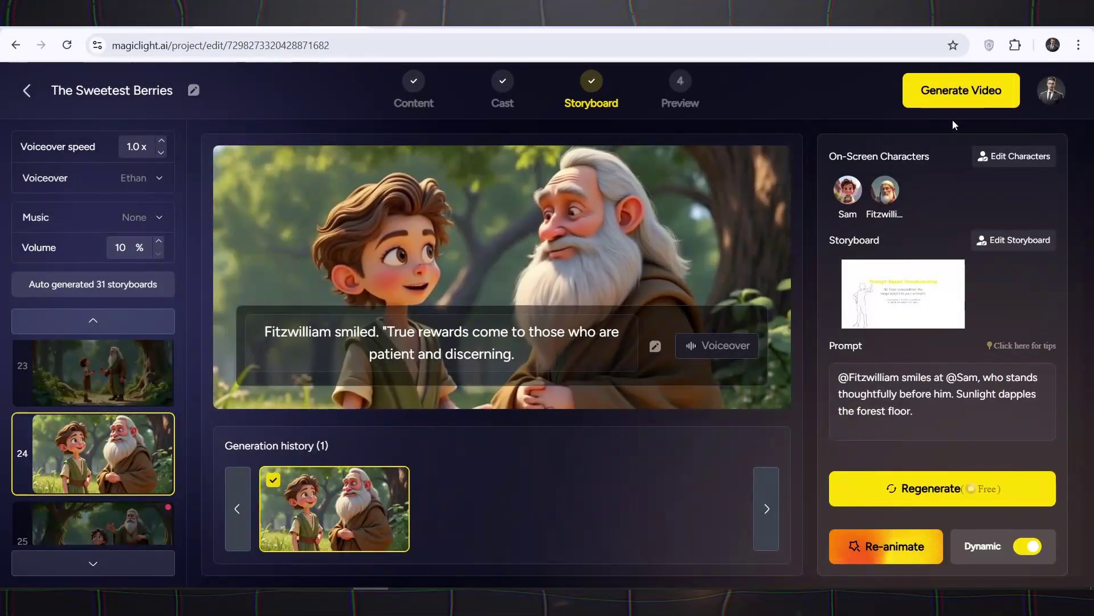
Choose a 16:9 ratio with subtitles shown and start final video generation.
click(962, 92)
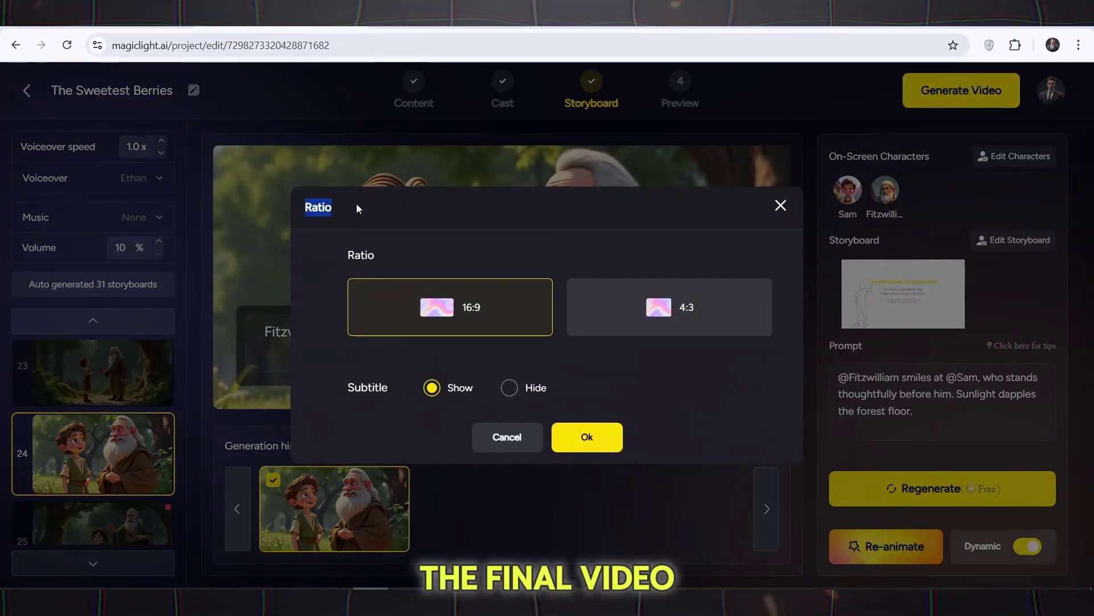
click(594, 332)
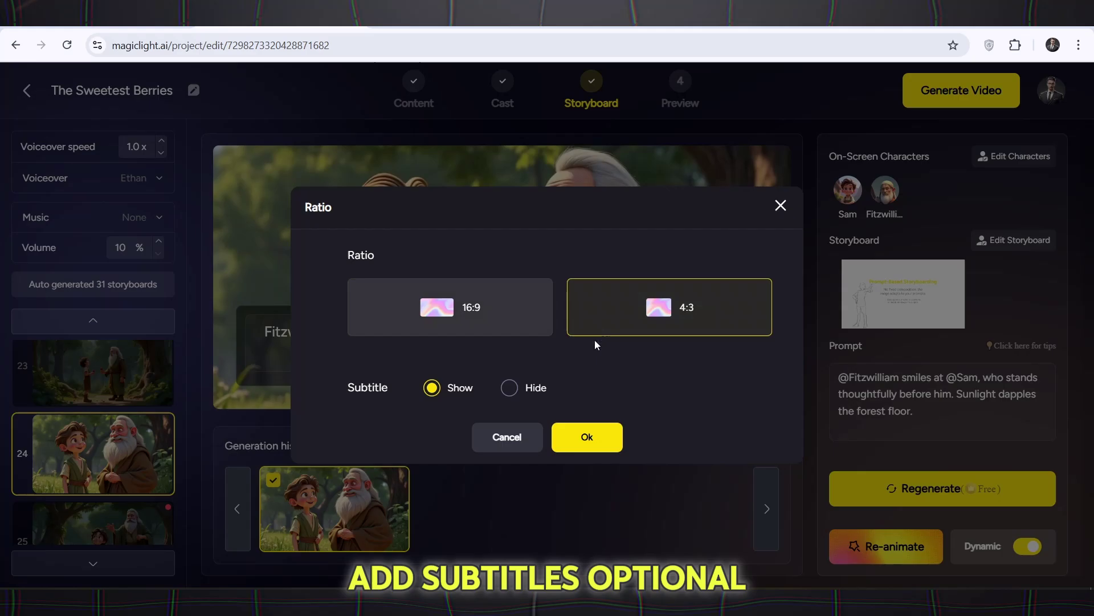
click(424, 321)
click(587, 437)
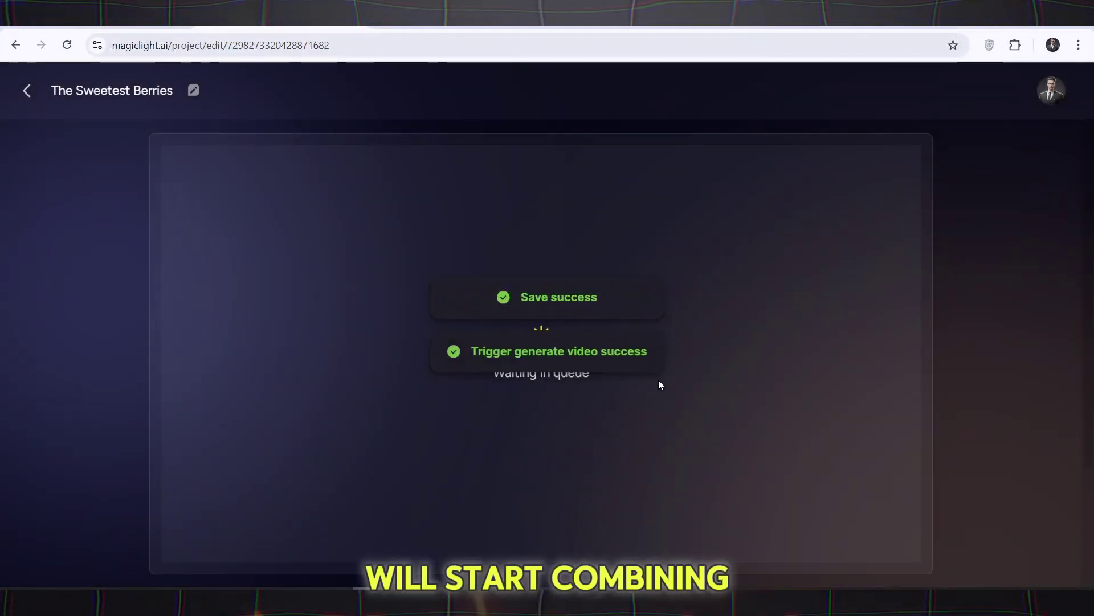
Pick the second scene image, the boy under the oak tree, as the video cover.
scroll(725, 377, down, 3)
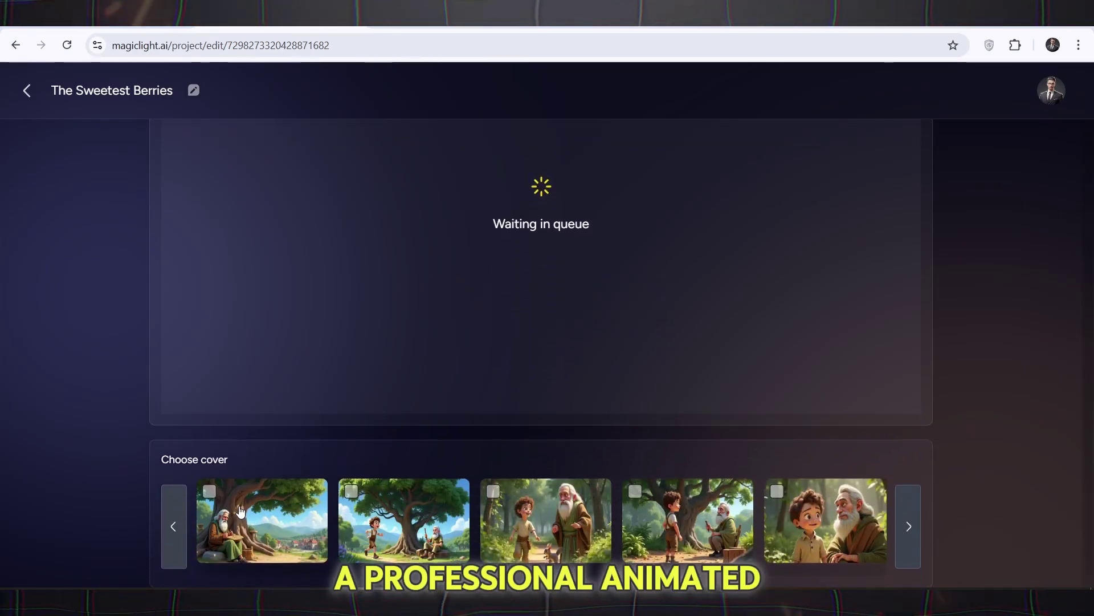
click(241, 512)
click(381, 513)
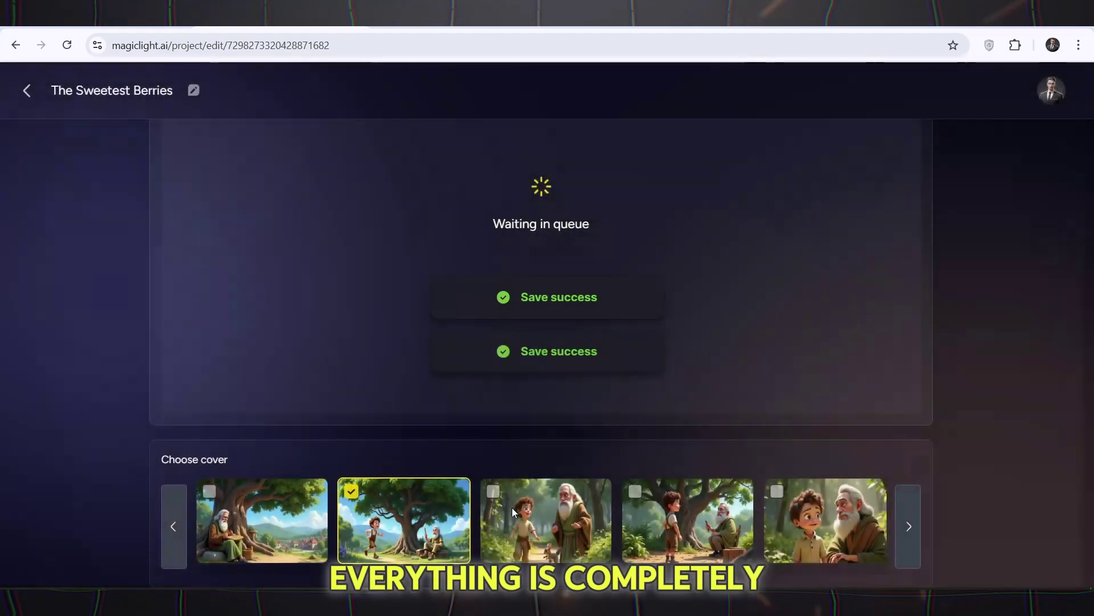
click(511, 507)
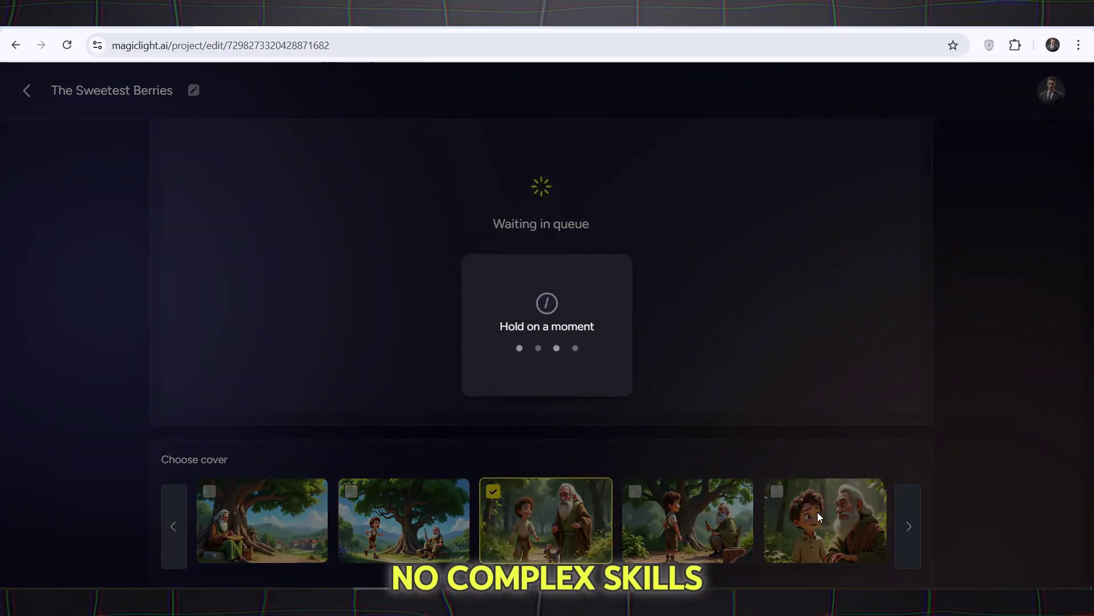
click(360, 510)
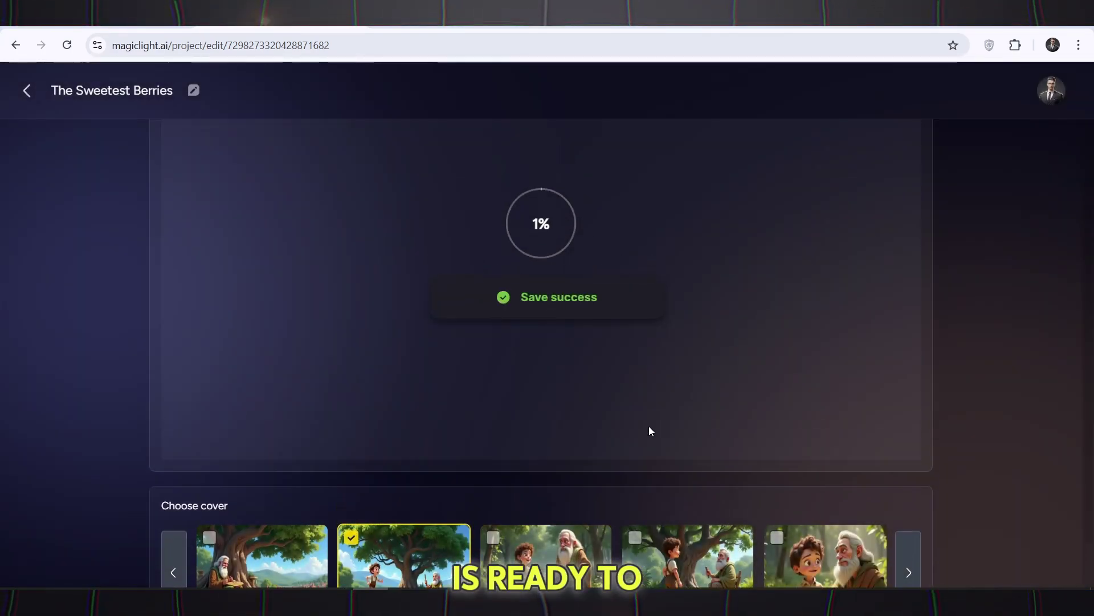